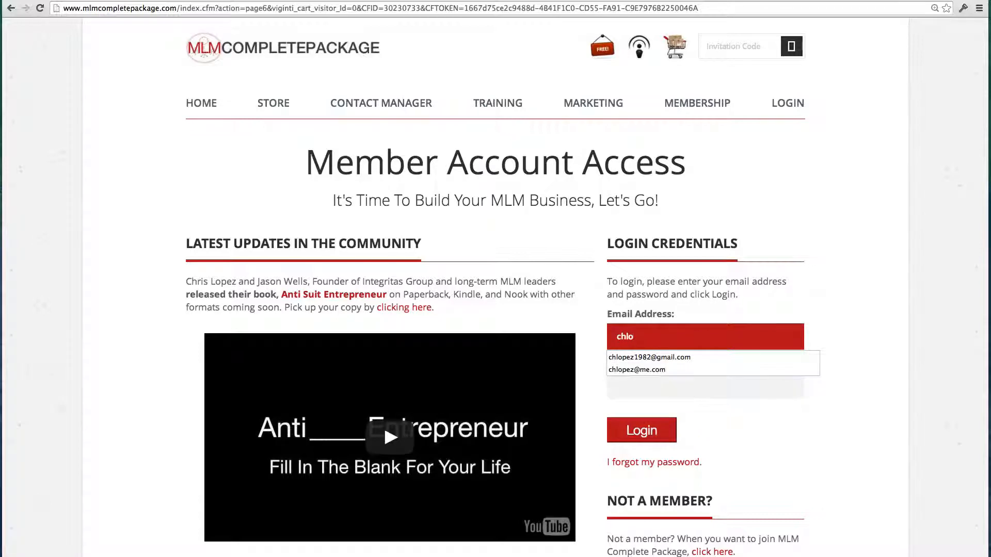
- Log in to the member account with the account e-mail and password
{"action": "key", "text": "Tab"}
{"action": "key", "text": "Return"}
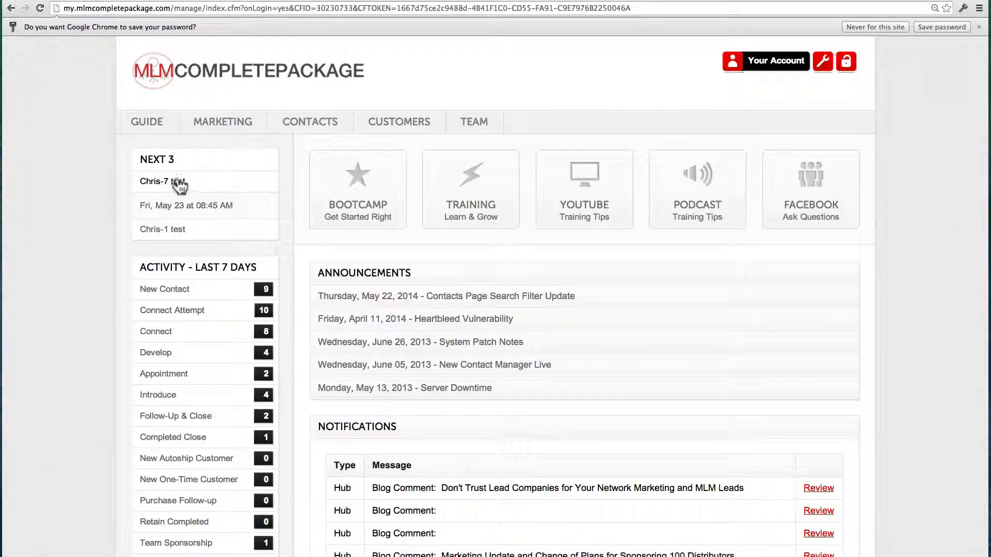
- Check the time of the second listed upcoming appointment, and open the contacts list to review its Connect, Develop and Follow-Up sections
{"action": "left_click", "coordinate": [170, 228]}
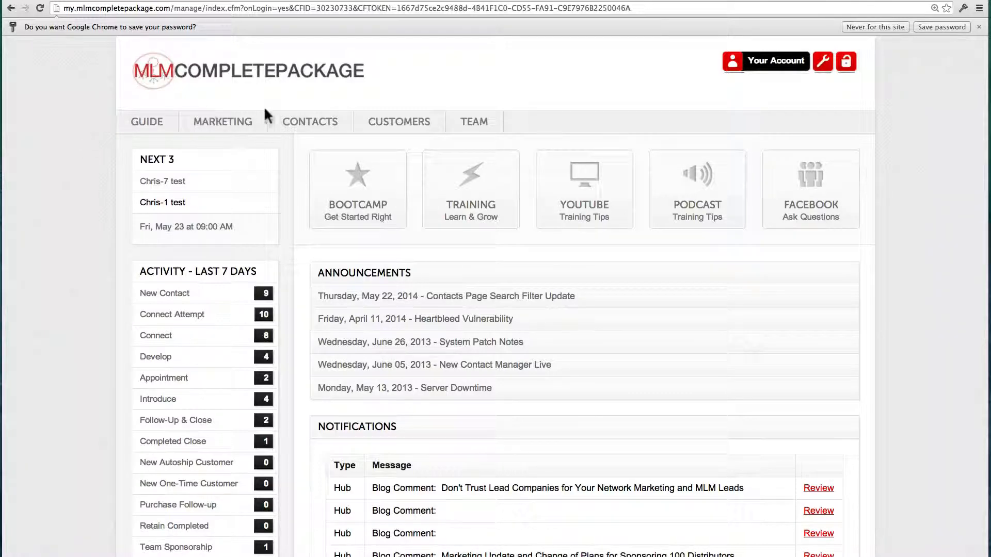
{"action": "left_click", "coordinate": [316, 126]}
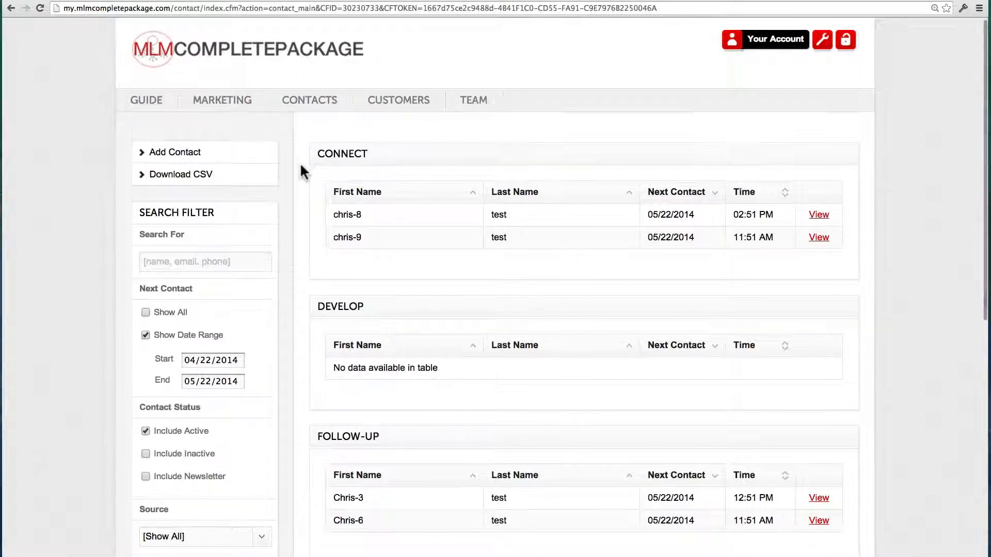
{"action": "scroll", "coordinate": [301, 170], "scroll_direction": "down", "scroll_amount": 1}
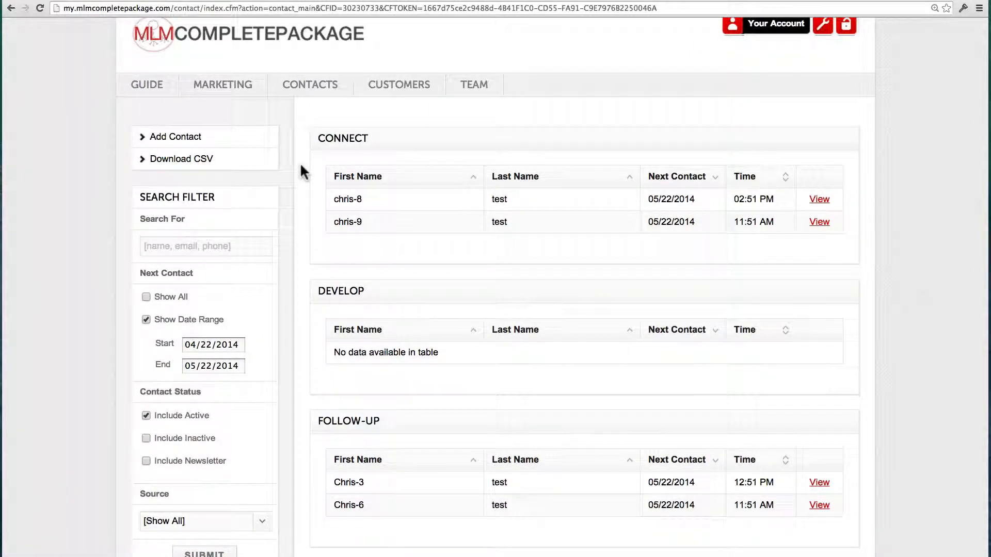
{"action": "scroll", "coordinate": [301, 171], "scroll_direction": "down", "scroll_amount": 5}
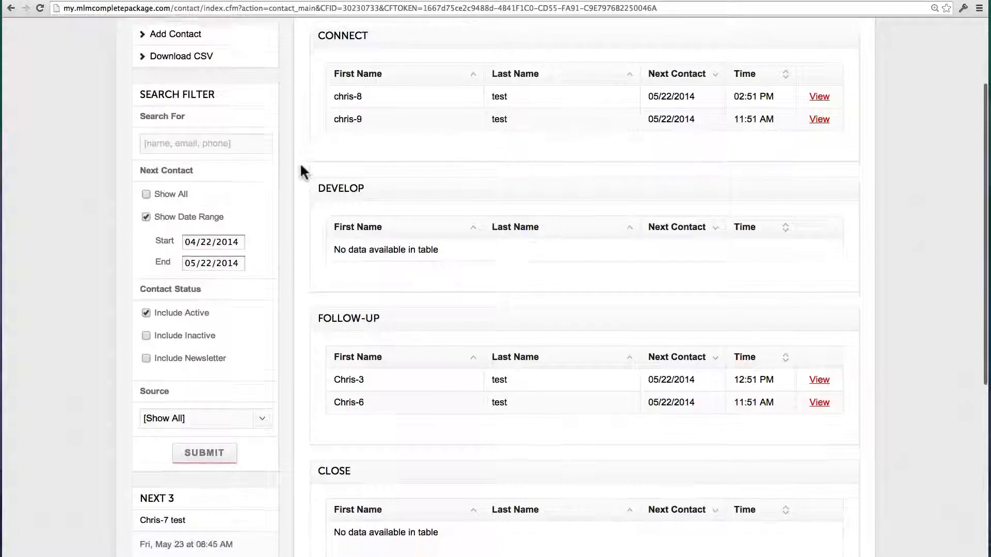
{"action": "scroll", "coordinate": [301, 165], "scroll_direction": "down", "scroll_amount": 1}
{"action": "scroll", "coordinate": [301, 166], "scroll_direction": "up", "scroll_amount": 1}
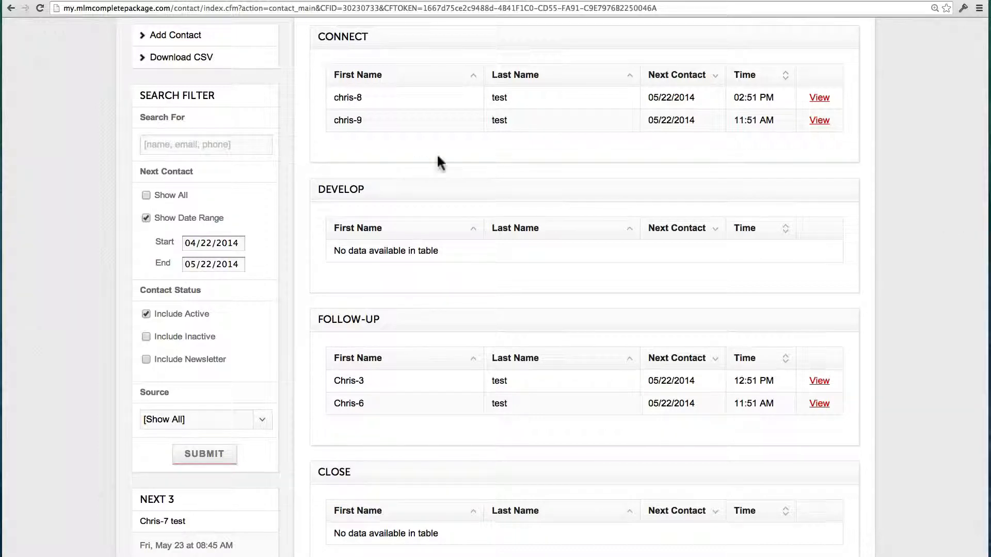
- Open the first contact in the Connect section and review its note history and contact details
{"action": "left_click", "coordinate": [826, 102]}
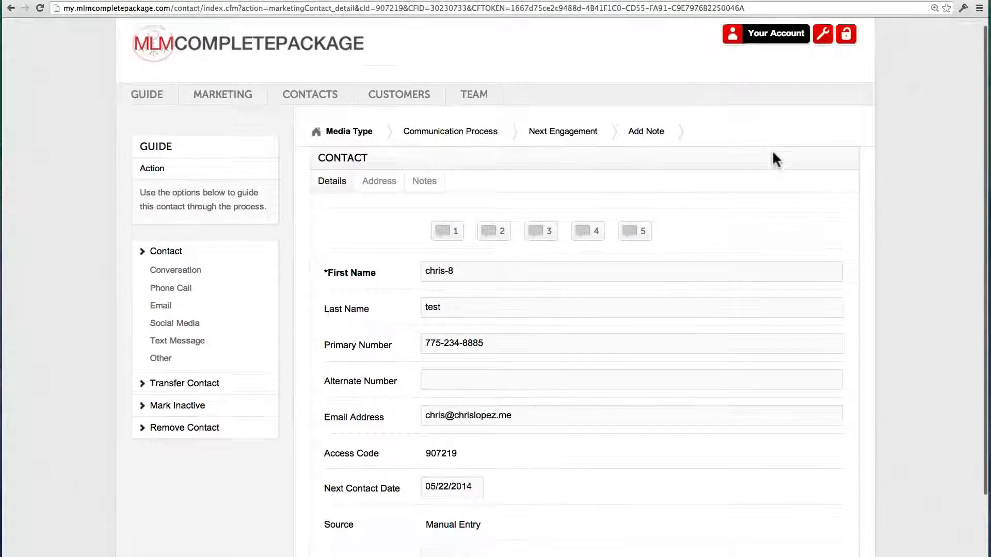
{"action": "scroll", "coordinate": [773, 154], "scroll_direction": "down", "scroll_amount": 2}
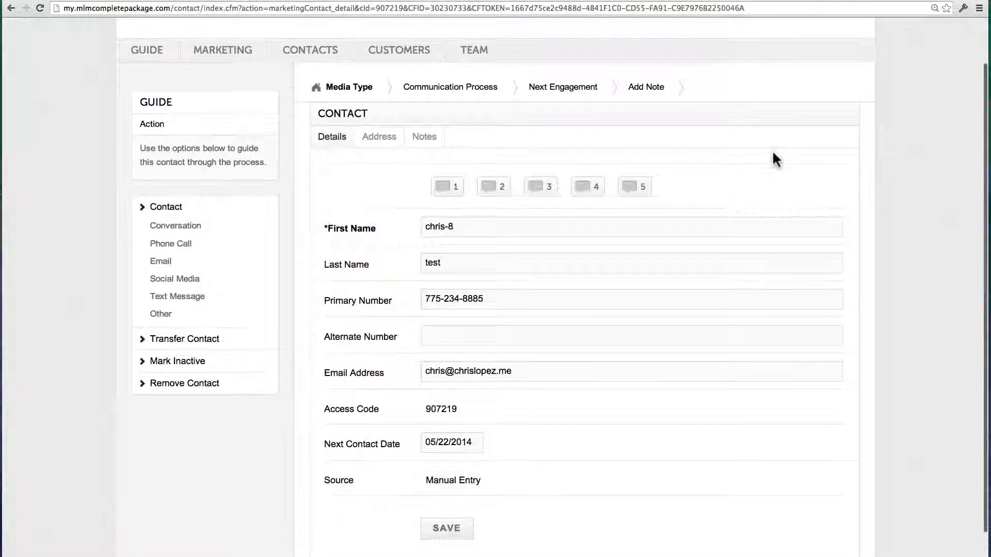
{"action": "left_click", "coordinate": [420, 139]}
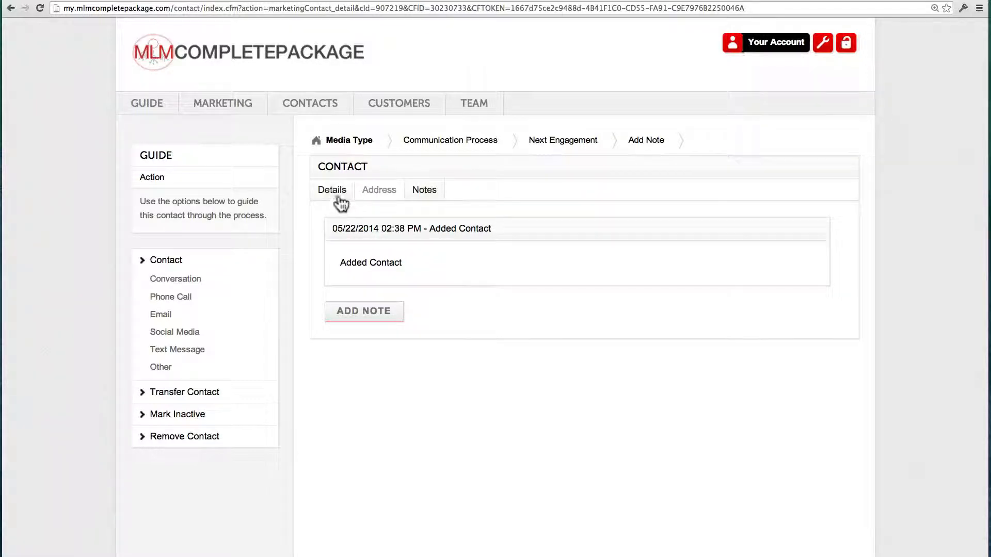
{"action": "left_click", "coordinate": [333, 191]}
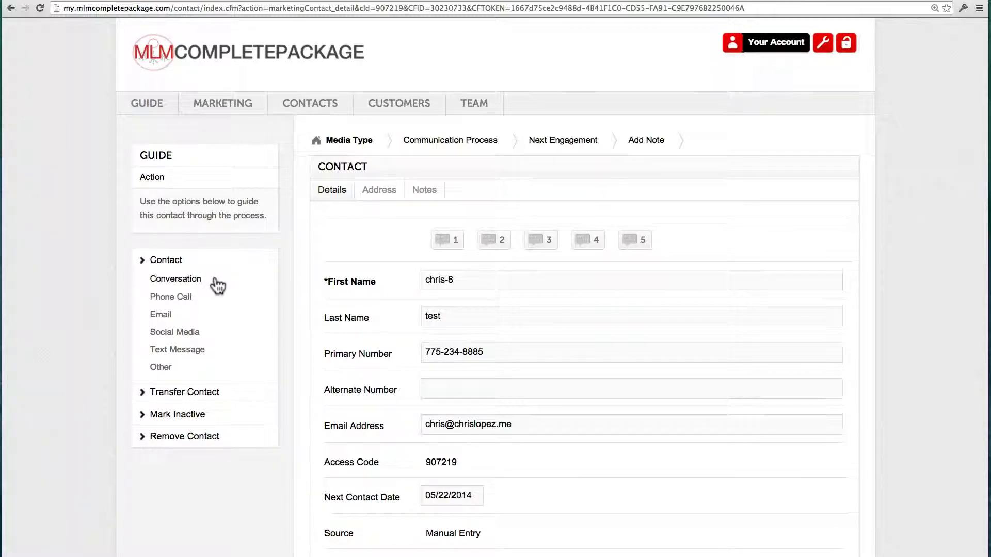
- Record a phone call with the result Left Message for this contact and continue with Develop
{"action": "left_click", "coordinate": [185, 300]}
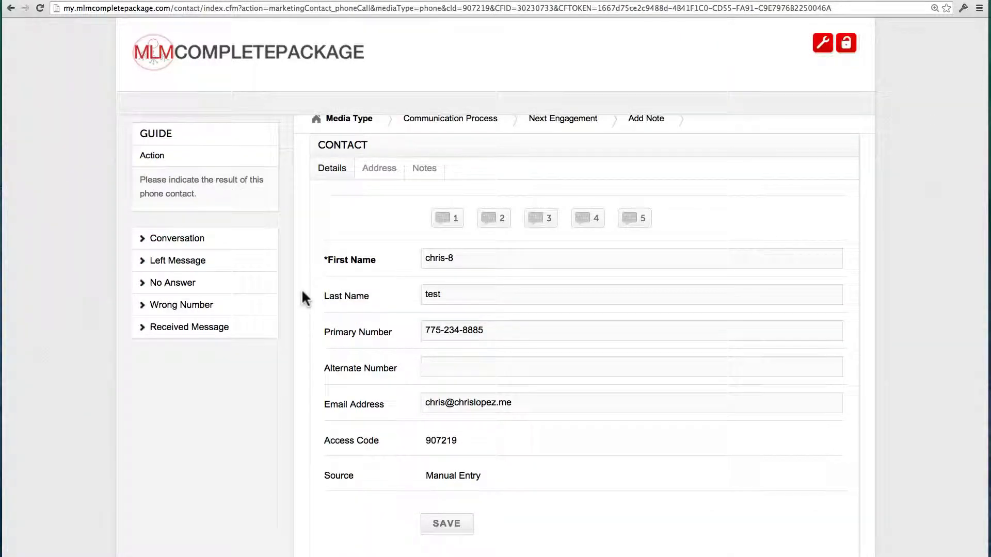
{"action": "left_click", "coordinate": [185, 265]}
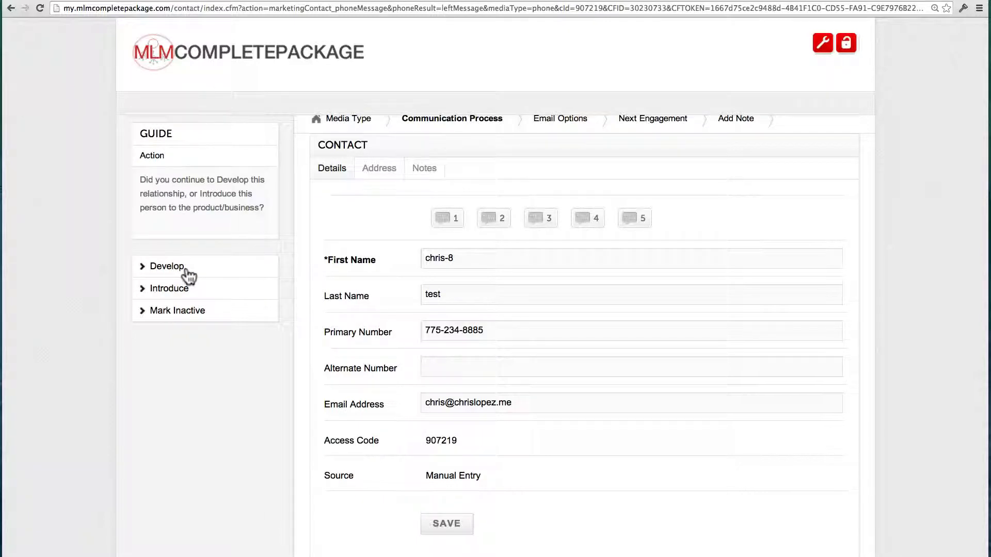
{"action": "left_click", "coordinate": [186, 269]}
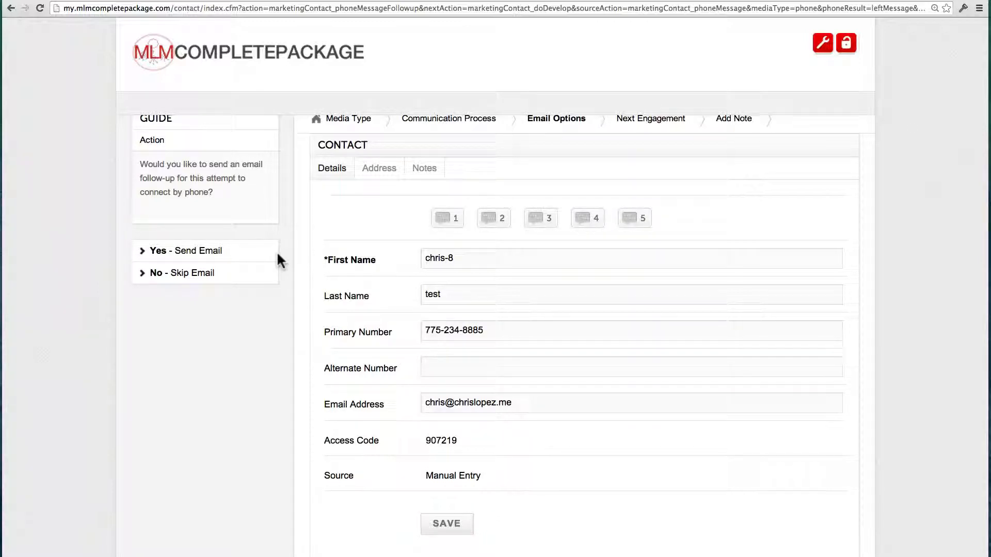
- Choose to send the follow-up e-mail, adding the line "sjdklfjsdfj sl dskdlflds dsjfk" after the sentence about the call
{"action": "left_click", "coordinate": [228, 251]}
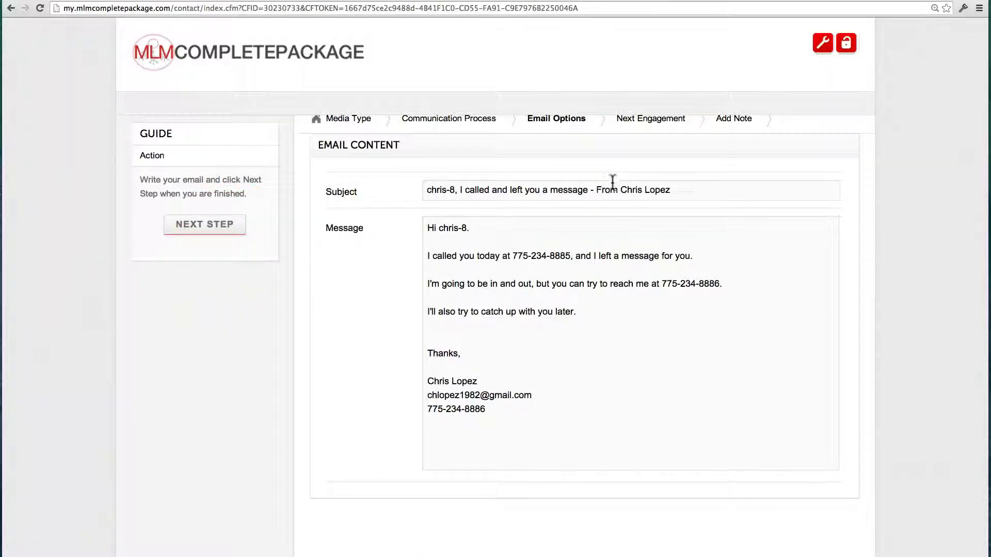
{"action": "left_click_drag", "start_coordinate": [502, 256], "coordinate": [546, 257]}
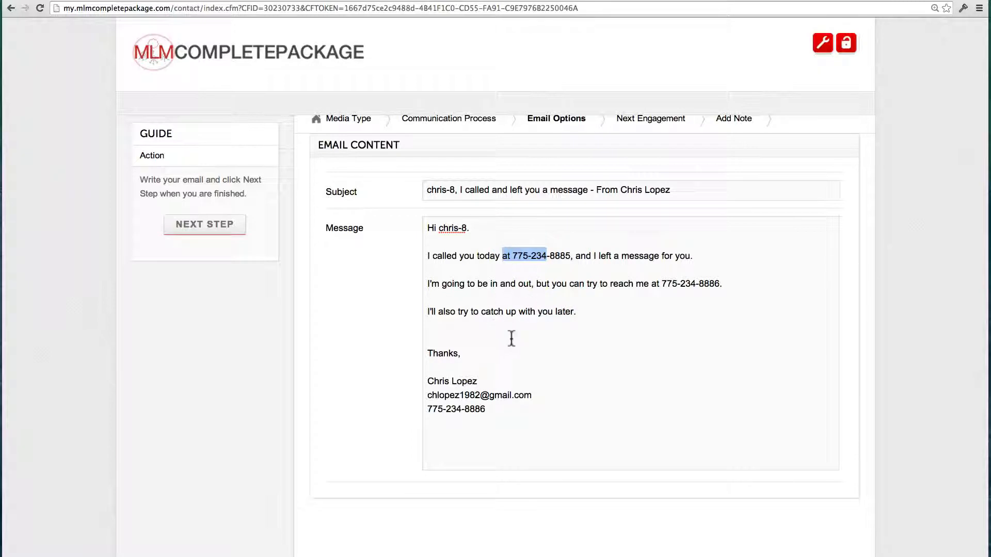
{"action": "left_click", "coordinate": [507, 339]}
{"action": "left_click", "coordinate": [507, 267]}
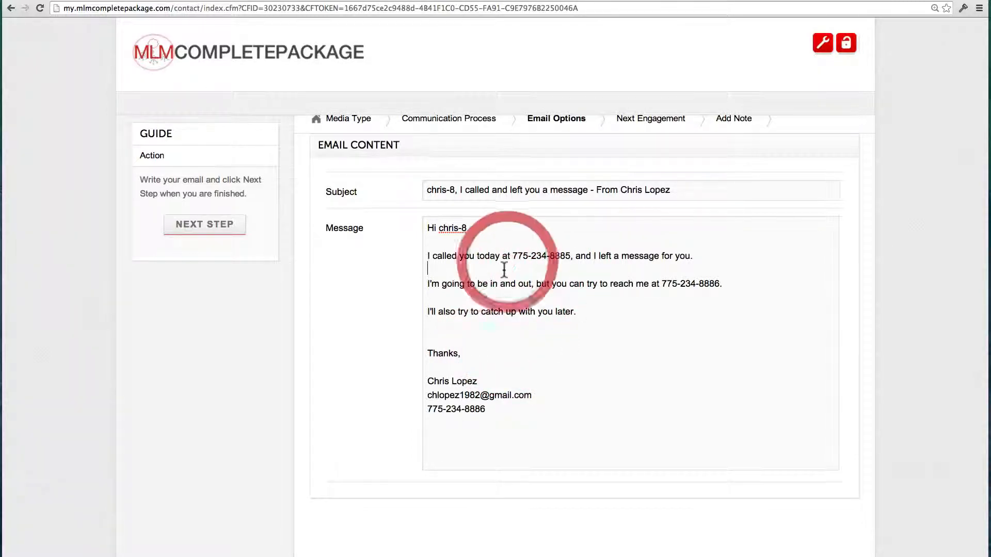
{"action": "type", "text": "sjdklfjsdfj sl dskdlflds dsjfk"}
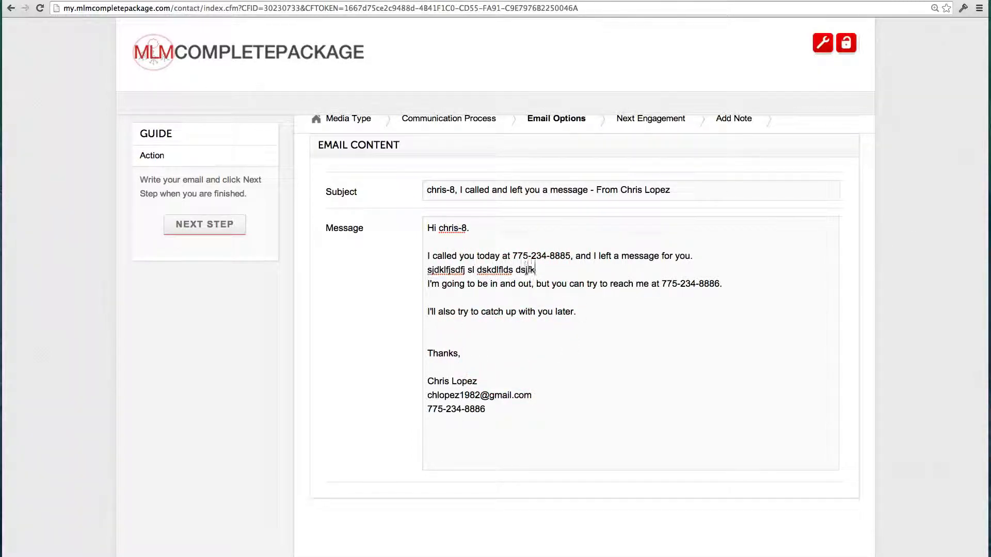
{"action": "left_click", "coordinate": [226, 230]}
- Set the contact's reminder date to 06/07/2014 and update the contact with the note "klsjdklfj"
{"action": "left_click", "coordinate": [174, 367]}
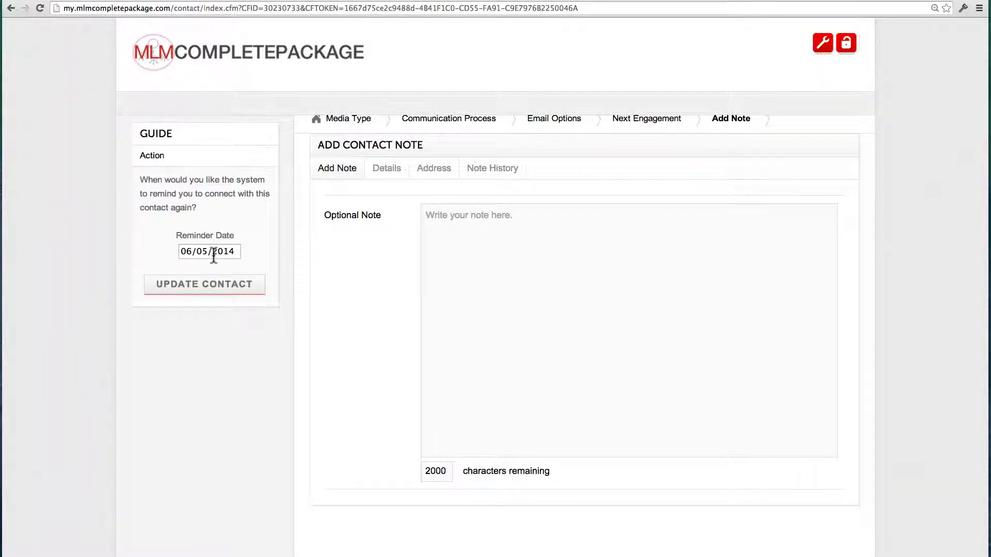
{"action": "left_click", "coordinate": [213, 255]}
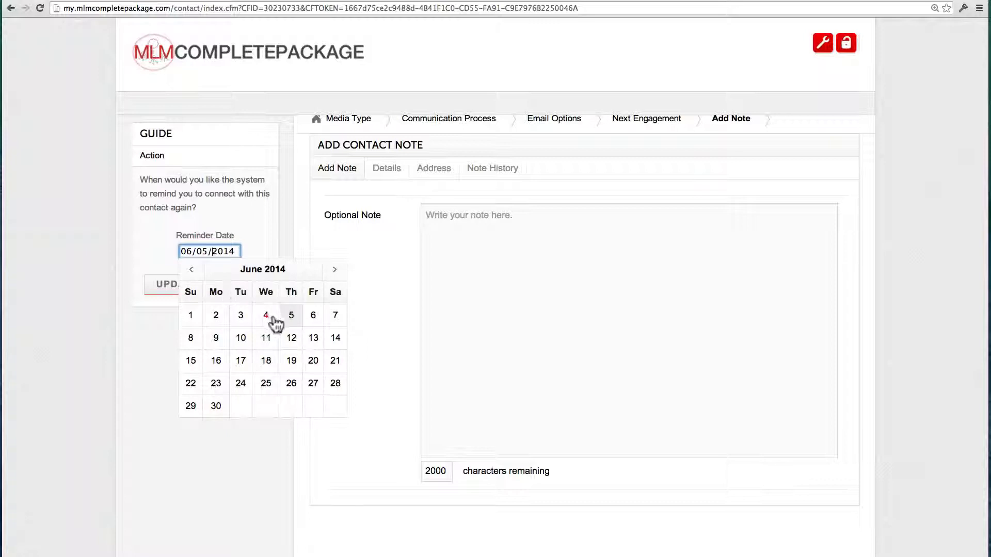
{"action": "left_click", "coordinate": [333, 320]}
{"action": "left_click", "coordinate": [473, 271]}
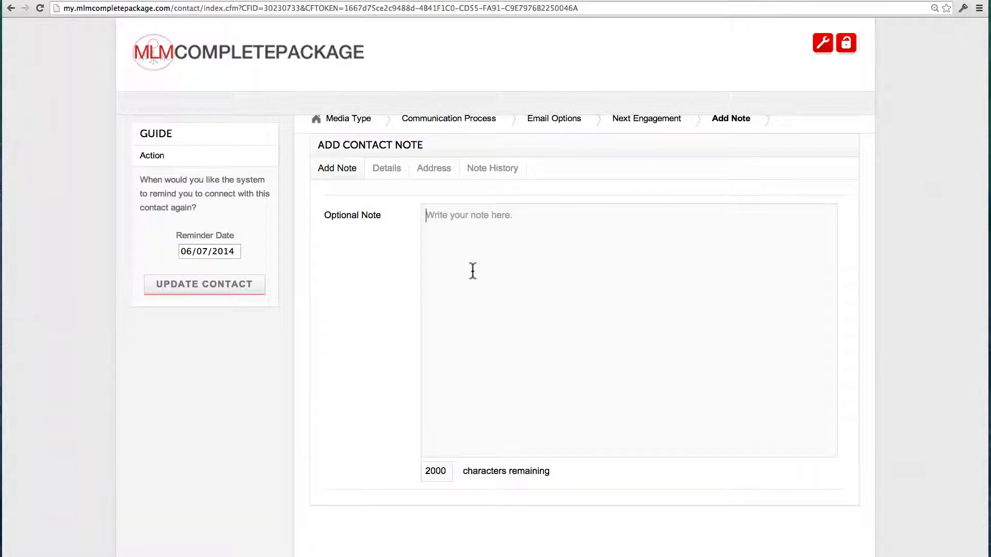
{"action": "type", "text": "klsjdklfj"}
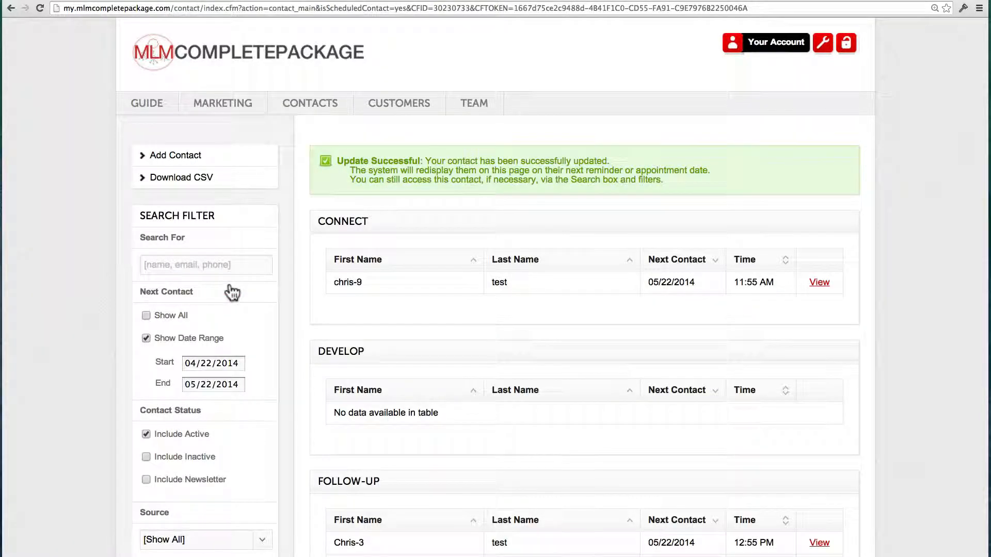
- Open the remaining contact in the Connect section and review its note history and contact details
{"action": "scroll", "coordinate": [232, 292], "scroll_direction": "down", "scroll_amount": 3}
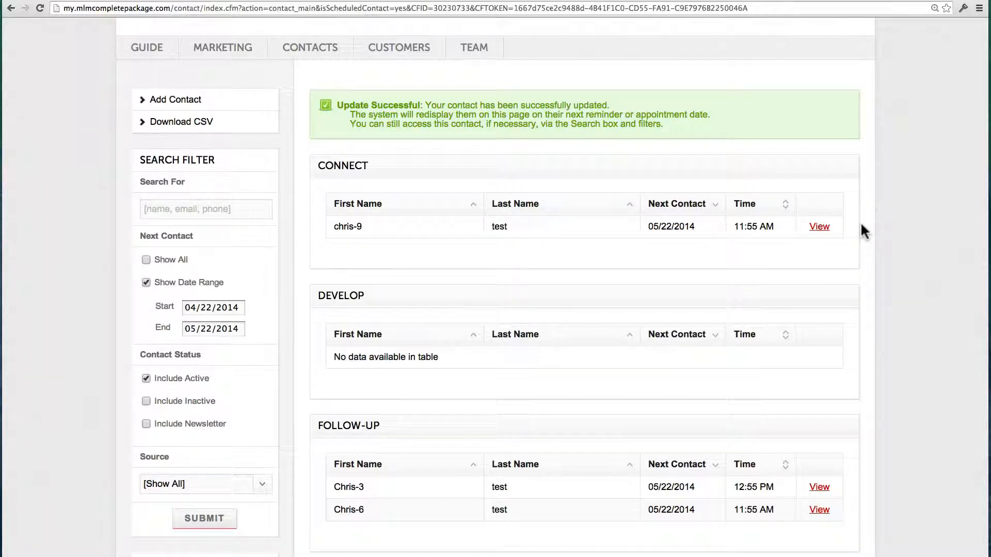
{"action": "left_click", "coordinate": [822, 229]}
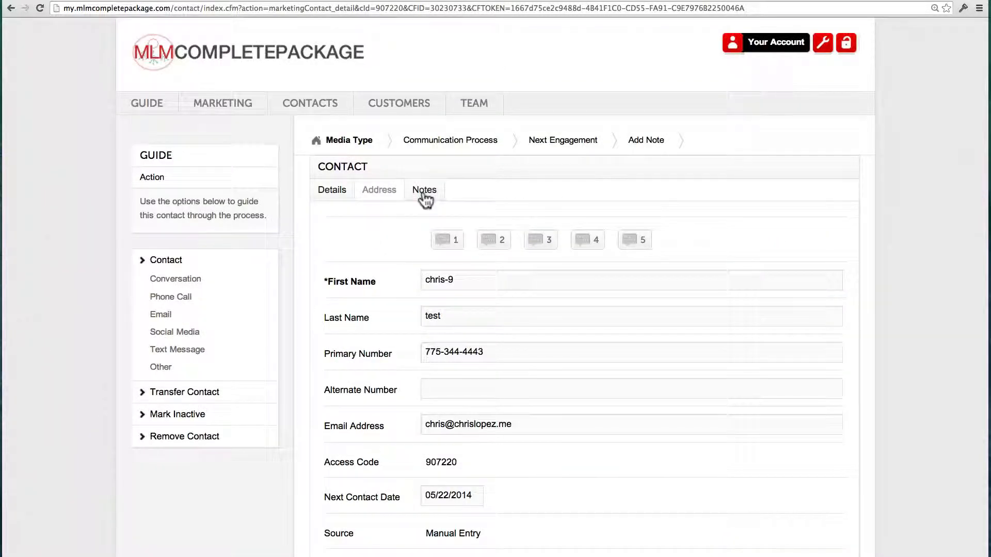
{"action": "left_click", "coordinate": [426, 197]}
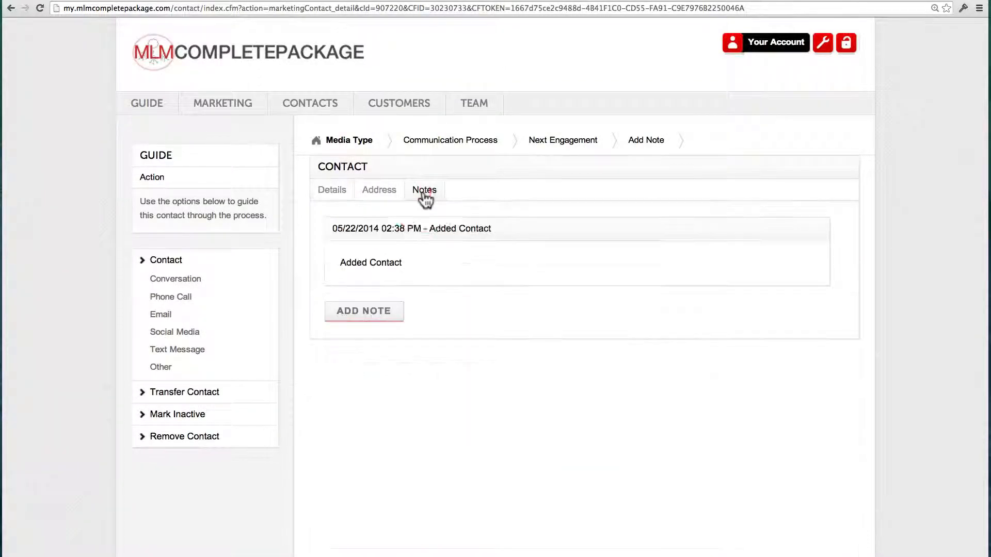
{"action": "left_click", "coordinate": [332, 193]}
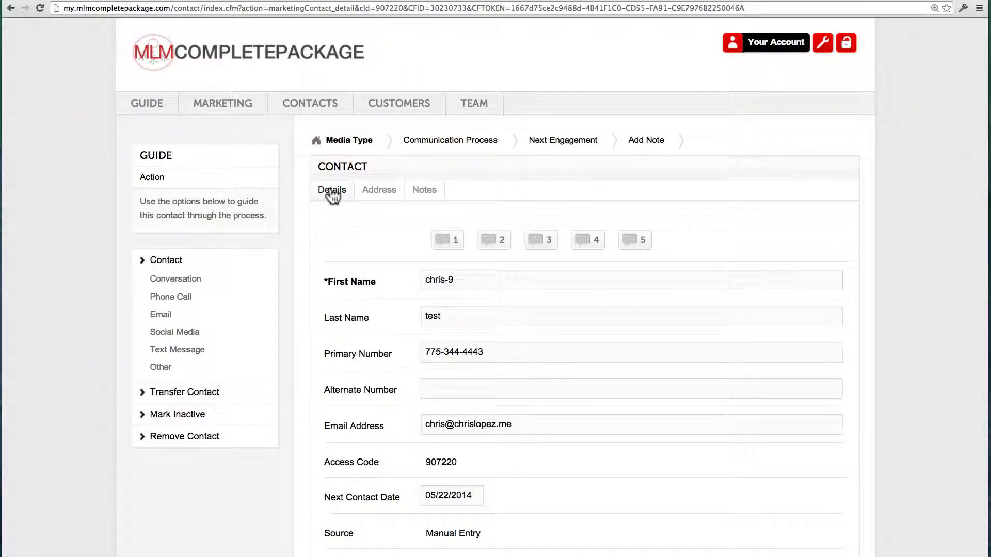
- Record a phone call with the result Conversation for this contact and continue with Introduce
{"action": "left_click", "coordinate": [174, 300]}
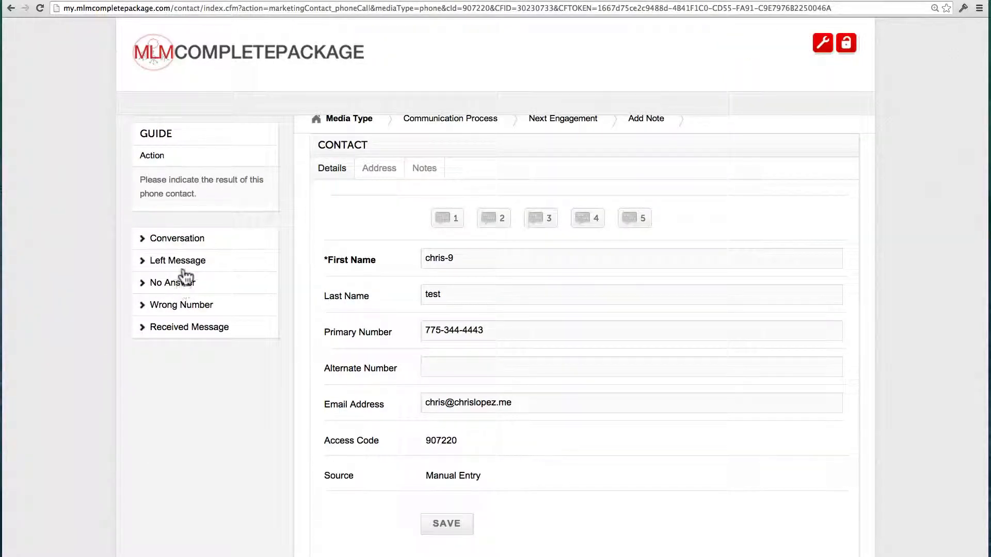
{"action": "left_click", "coordinate": [185, 250]}
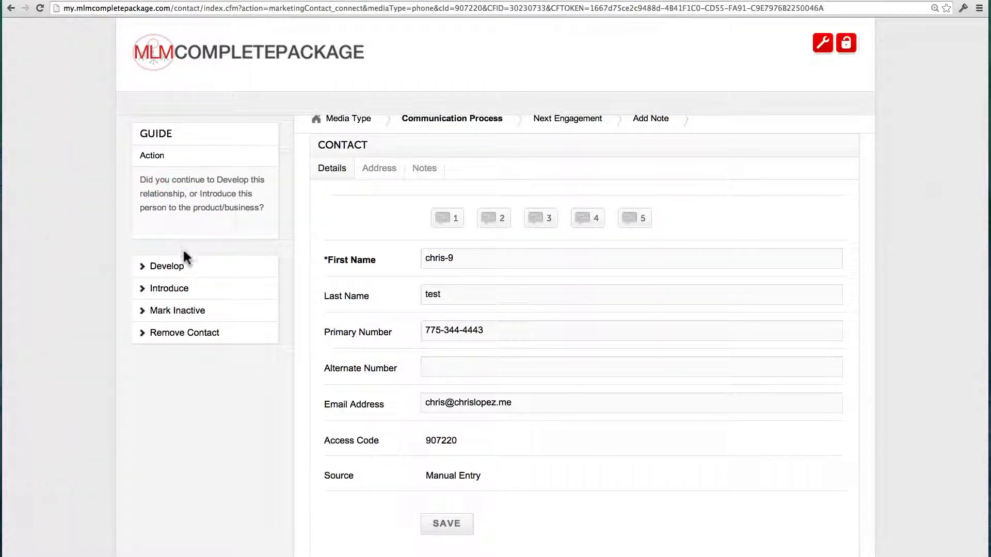
{"action": "left_click", "coordinate": [169, 292]}
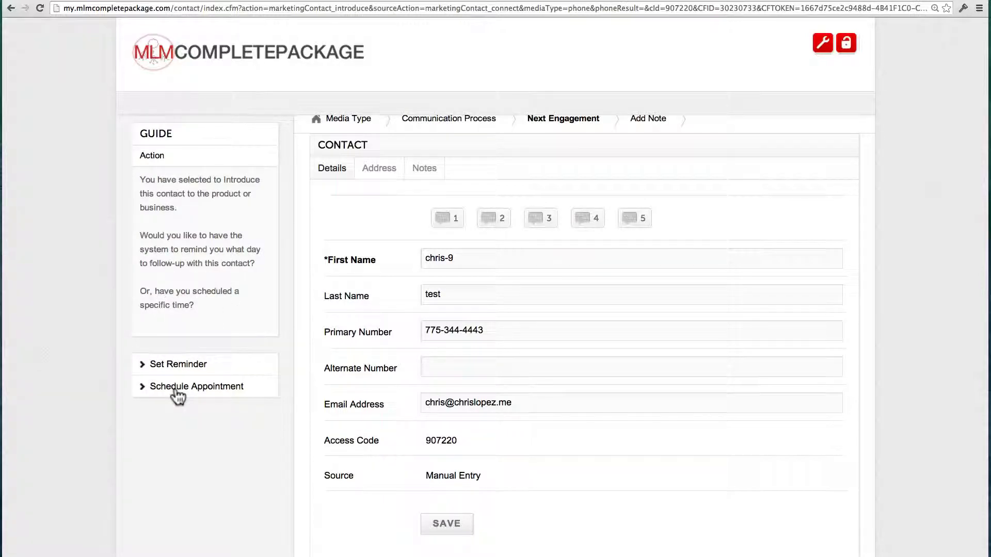
- Schedule a follow-up appointment for the contact on Monday, May 26, 2014, starting at 05:45 pm
{"action": "left_click", "coordinate": [177, 394]}
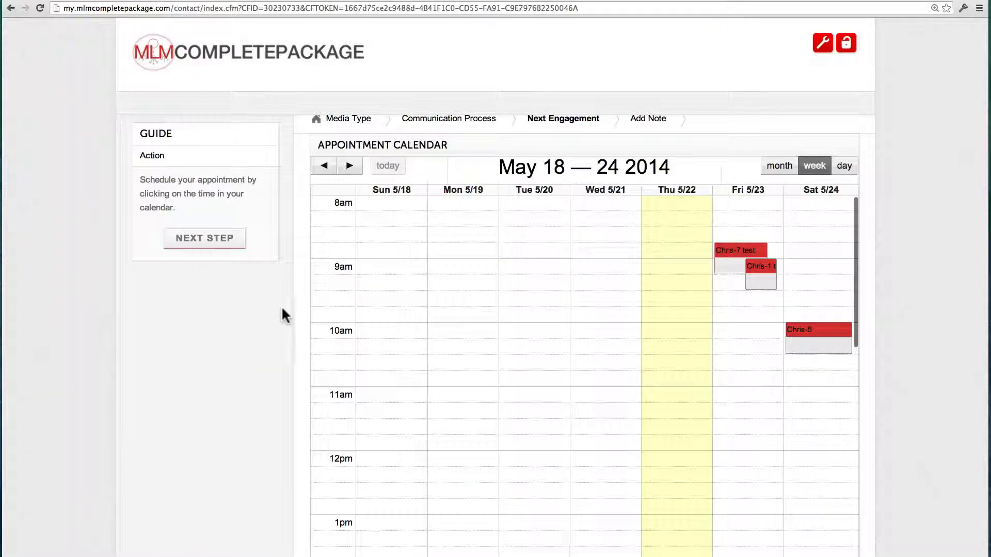
{"action": "scroll", "coordinate": [660, 279], "scroll_direction": "down", "scroll_amount": 2}
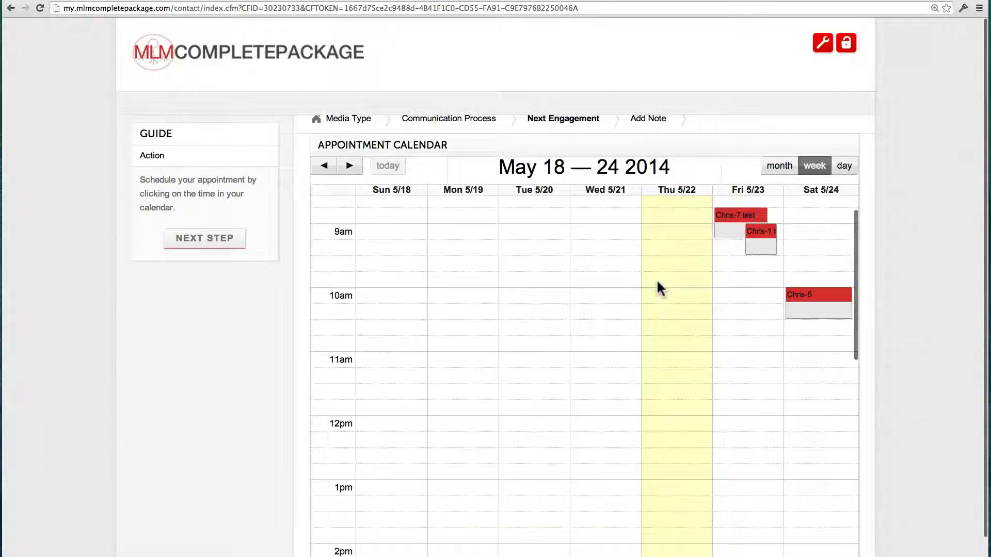
{"action": "left_click", "coordinate": [361, 168]}
{"action": "scroll", "coordinate": [314, 282], "scroll_direction": "down", "scroll_amount": 4}
{"action": "left_click", "coordinate": [452, 336]}
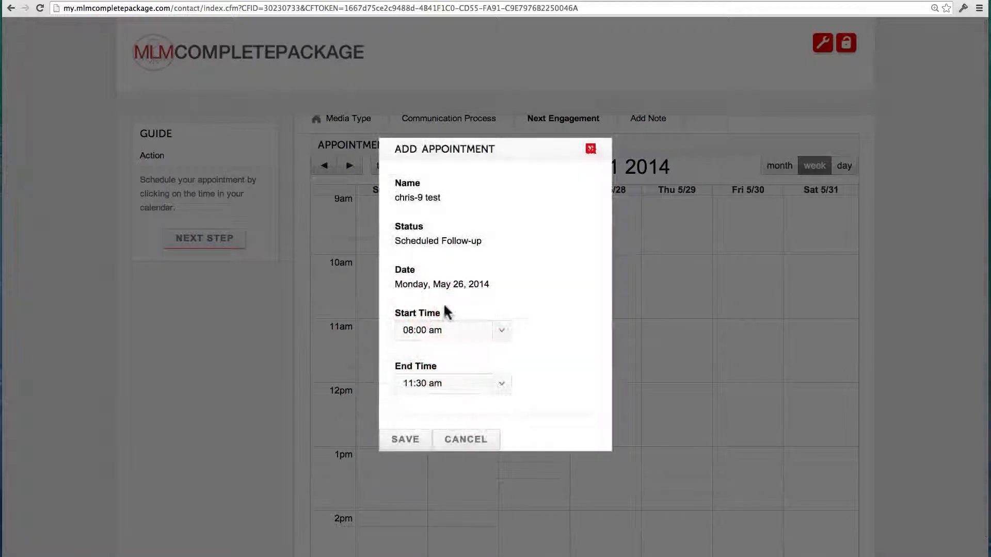
{"action": "left_click", "coordinate": [454, 332]}
{"action": "scroll", "coordinate": [464, 426], "scroll_direction": "down", "scroll_amount": 10}
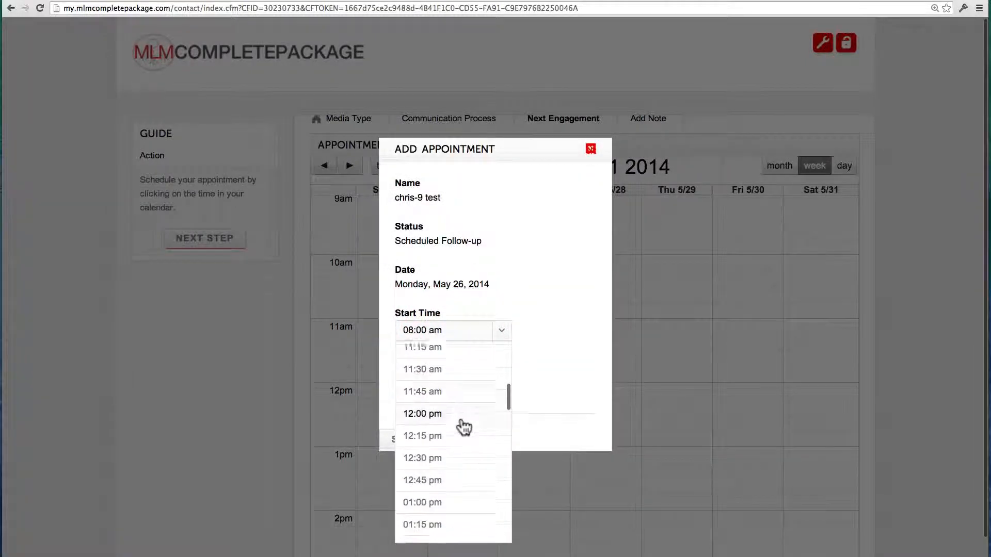
{"action": "scroll", "coordinate": [464, 426], "scroll_direction": "down", "scroll_amount": 6}
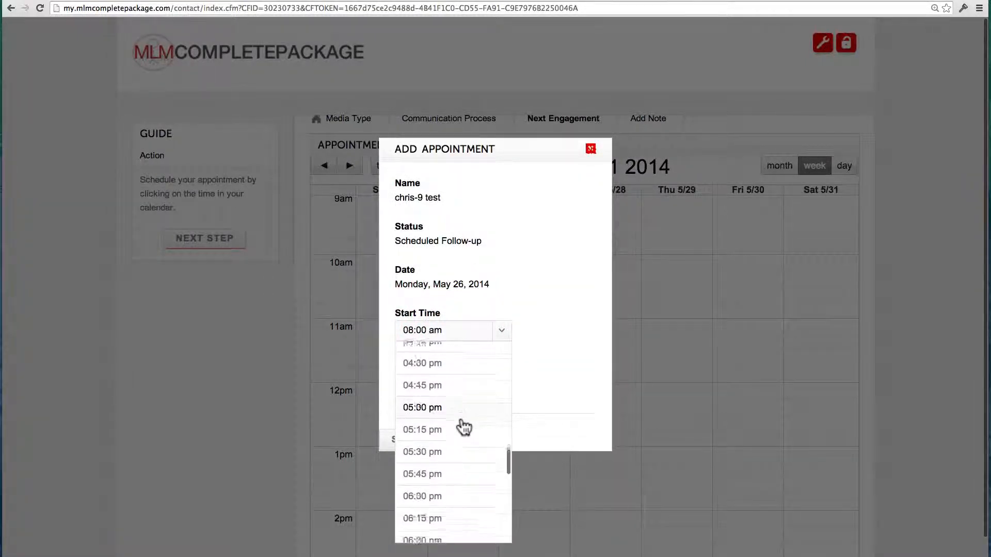
{"action": "left_click", "coordinate": [442, 410]}
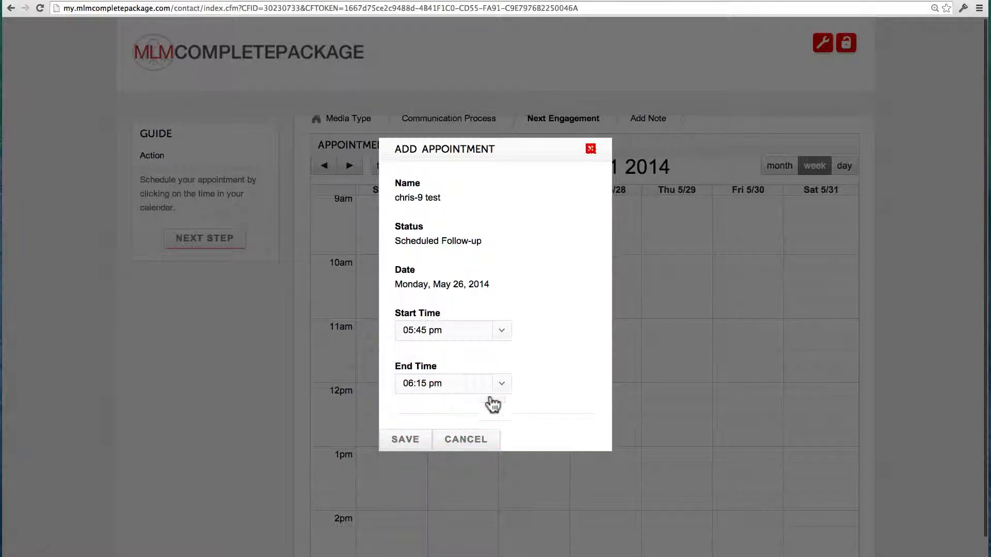
{"action": "left_click", "coordinate": [407, 440]}
- Continue from the calendar, add the appointment note "sdkjfs kldjfdslk jfsdklfj sdkl jfdklf jklfjdkjsklsjfl" and update the contact
{"action": "left_click", "coordinate": [217, 247]}
{"action": "left_click", "coordinate": [505, 286]}
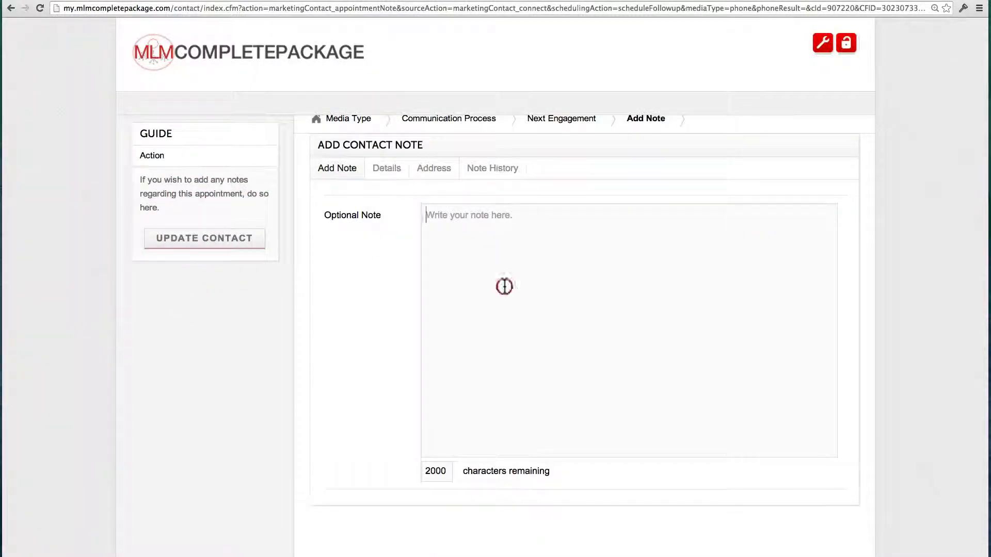
{"action": "type", "text": "sdkjfs kldjfdslk jfsdklfj sdkl jfdklf jklfjdkjsklsjfl"}
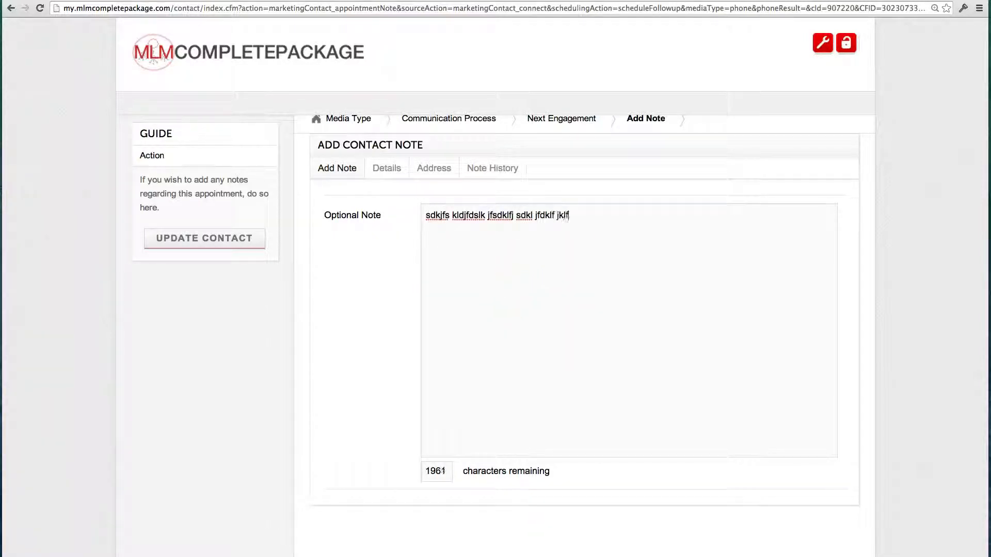
{"action": "left_click", "coordinate": [222, 240]}
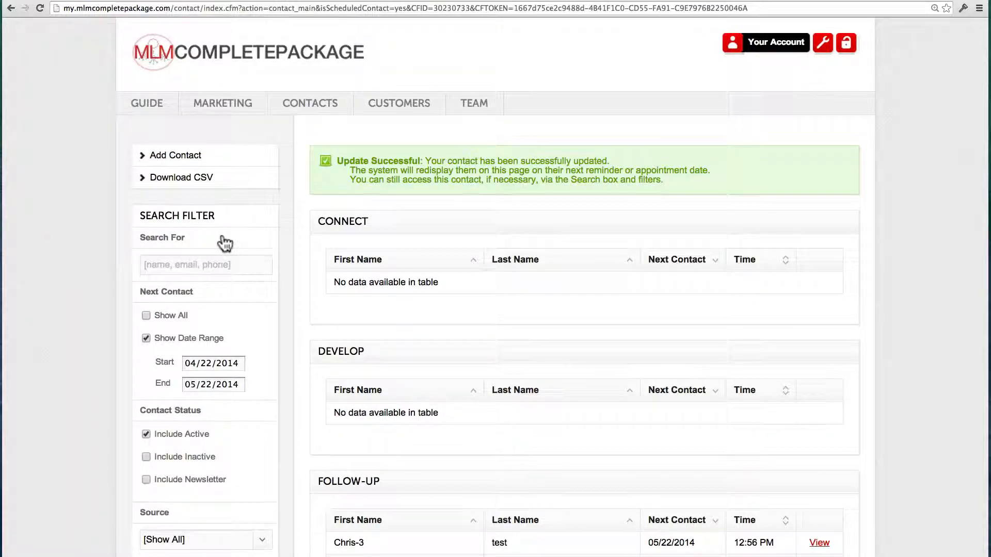
- Open the first contact in the Follow-up section and review its note history and contact details
{"action": "scroll", "coordinate": [885, 362], "scroll_direction": "down", "scroll_amount": 3}
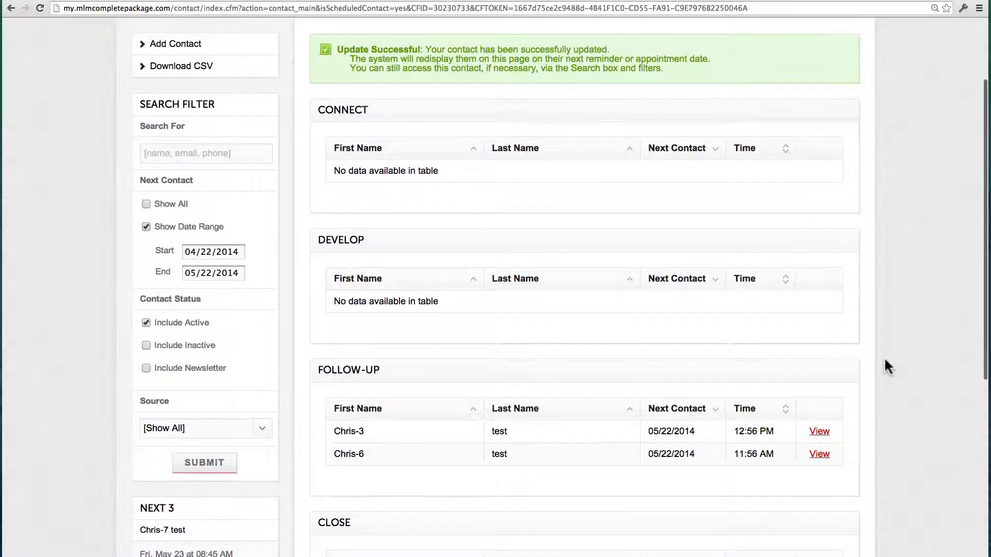
{"action": "scroll", "coordinate": [885, 361], "scroll_direction": "up", "scroll_amount": 1}
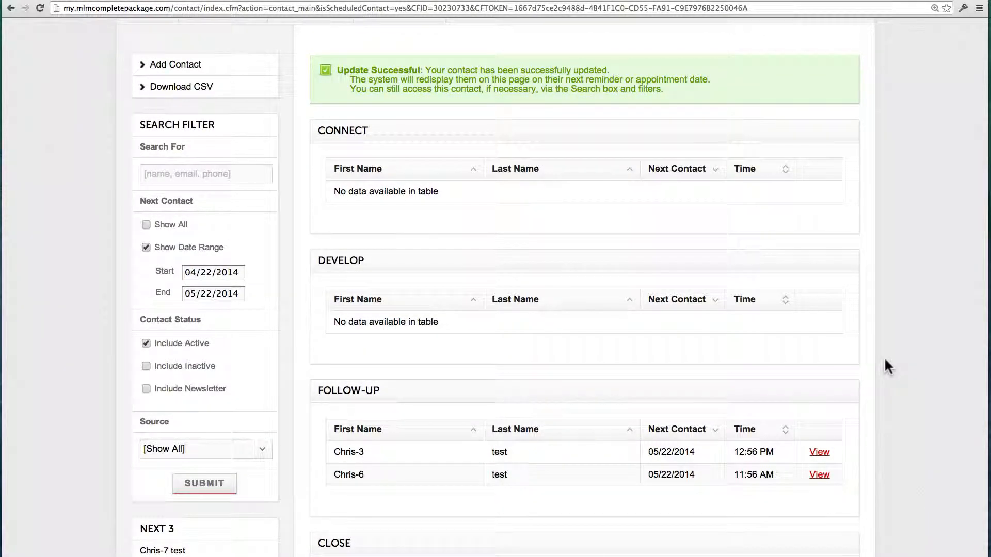
{"action": "scroll", "coordinate": [885, 360], "scroll_direction": "up", "scroll_amount": 1}
{"action": "scroll", "coordinate": [885, 360], "scroll_direction": "down", "scroll_amount": 4}
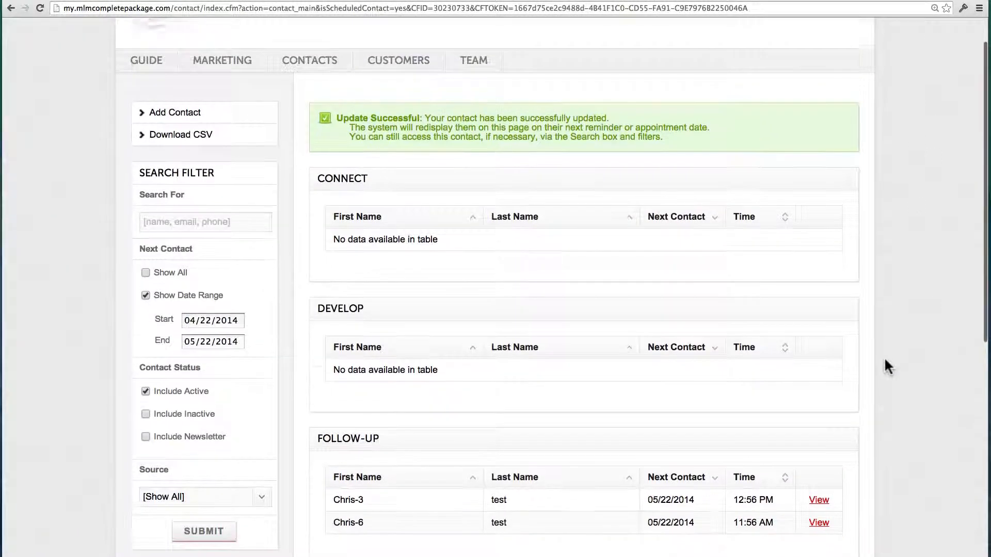
{"action": "scroll", "coordinate": [884, 364], "scroll_direction": "down", "scroll_amount": 1}
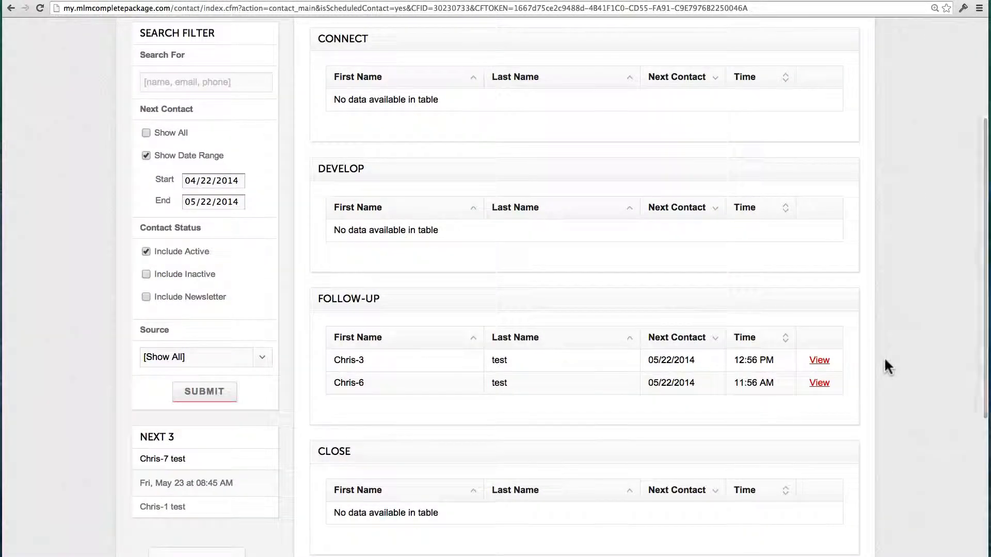
{"action": "left_click", "coordinate": [821, 362]}
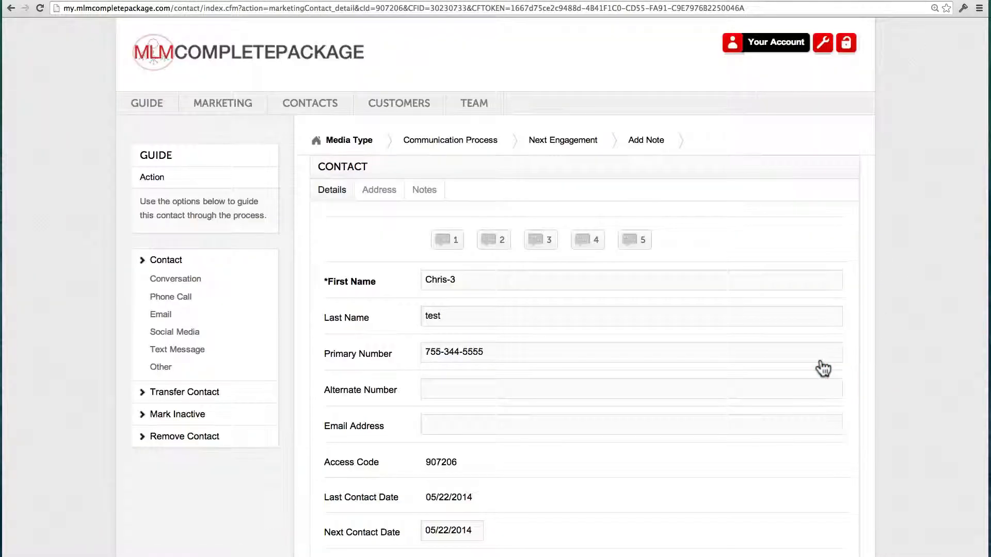
{"action": "left_click", "coordinate": [426, 195]}
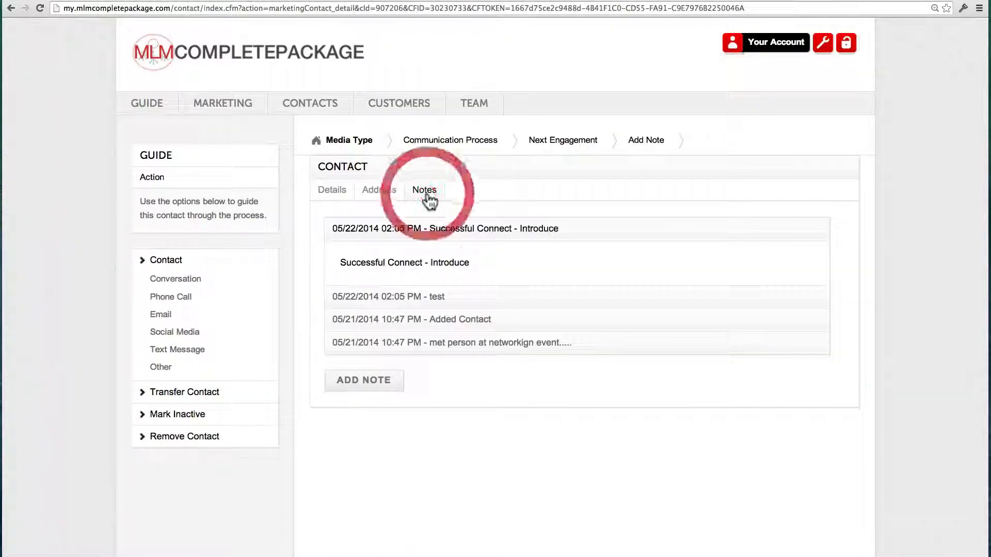
{"action": "left_click", "coordinate": [424, 298]}
{"action": "left_click", "coordinate": [421, 326]}
{"action": "left_click", "coordinate": [422, 345]}
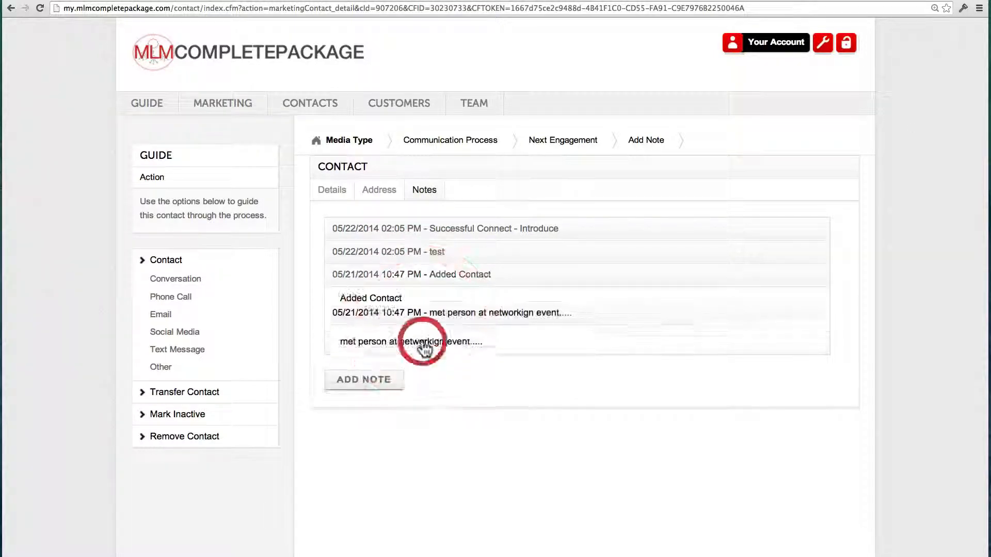
{"action": "left_click", "coordinate": [331, 189]}
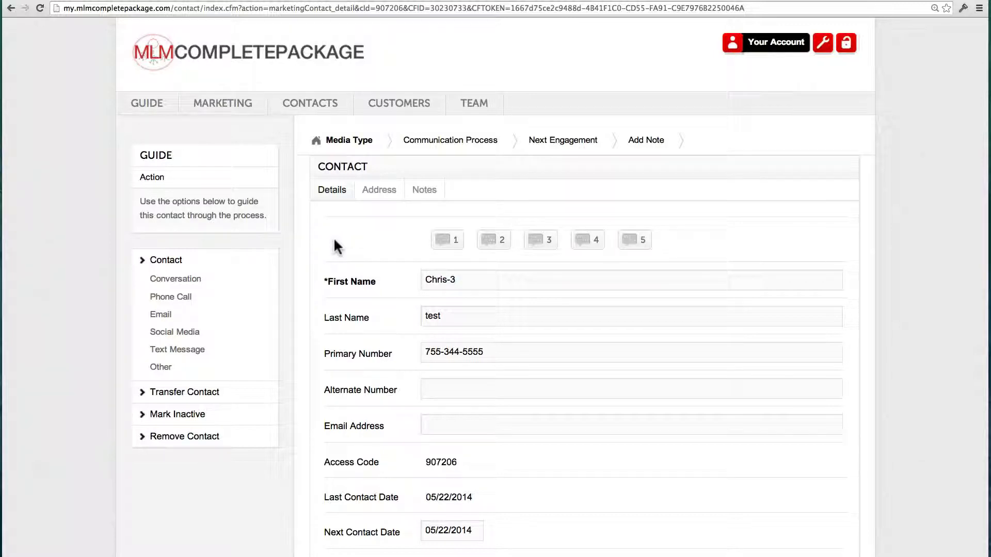
- Record a phone call with the result Conversation for this contact and mark it as Need More Information
{"action": "scroll", "coordinate": [334, 241], "scroll_direction": "down", "scroll_amount": 1}
{"action": "left_click", "coordinate": [171, 288]}
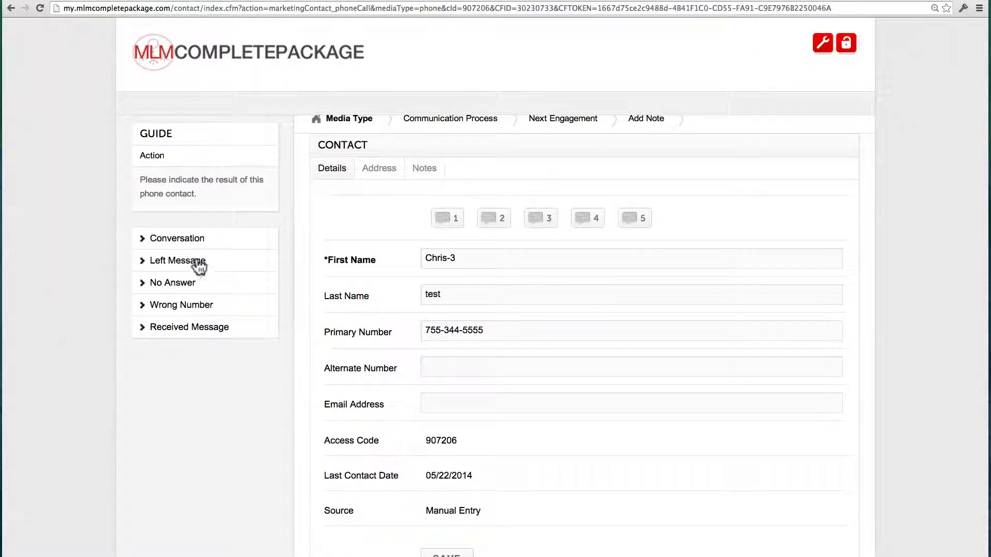
{"action": "left_click", "coordinate": [191, 239]}
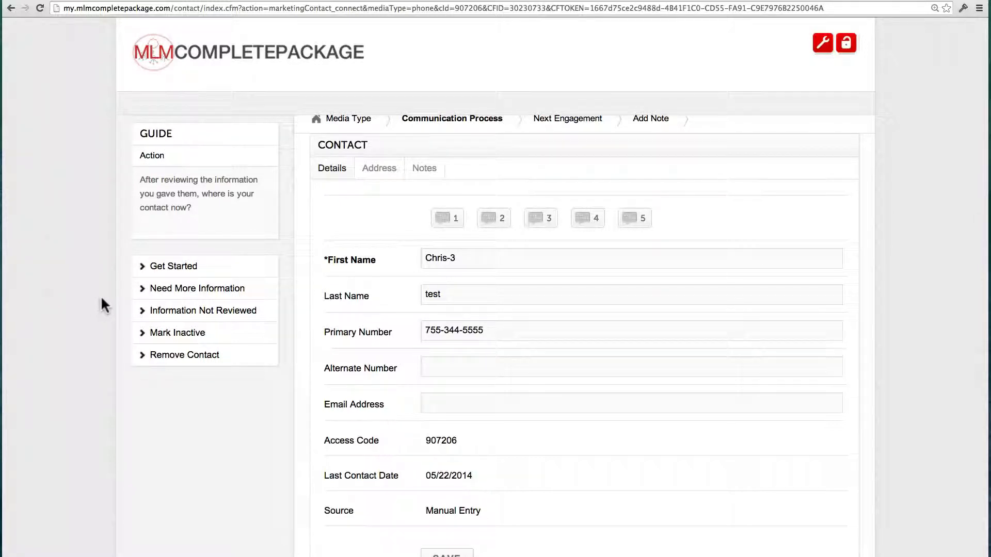
{"action": "left_click", "coordinate": [183, 290]}
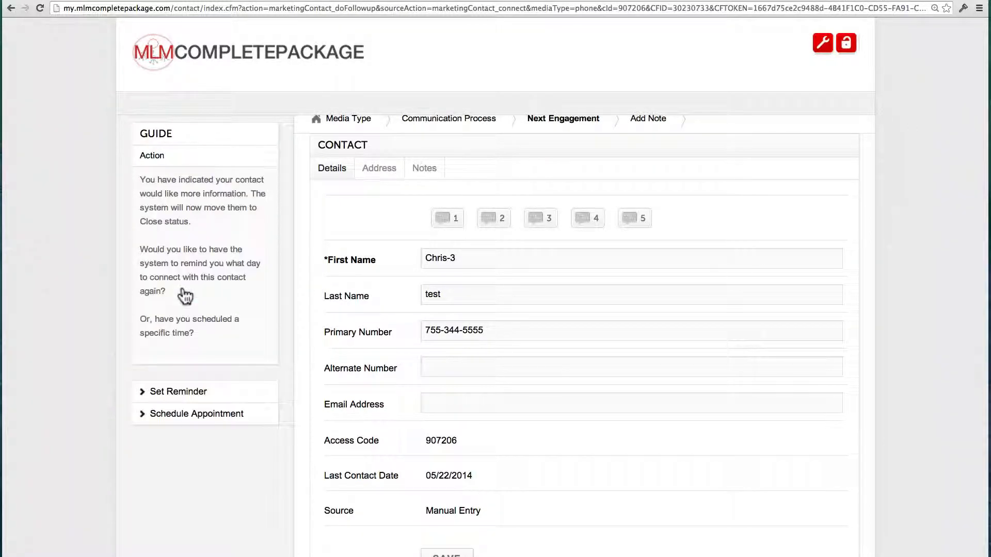
- Schedule a close appointment for the contact on Friday, May 23, 2014, starting at 06:00 pm
{"action": "left_click", "coordinate": [171, 417]}
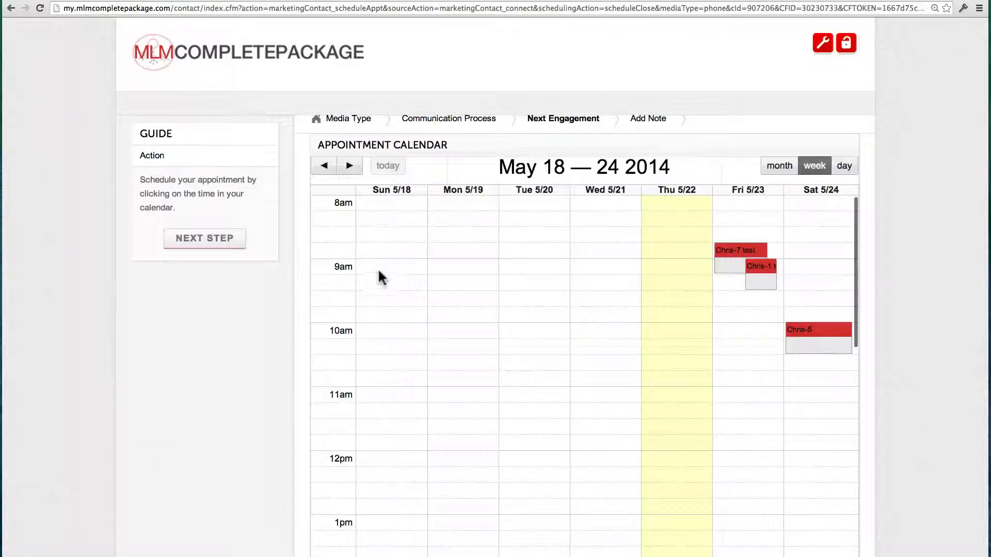
{"action": "scroll", "coordinate": [714, 307], "scroll_direction": "down", "scroll_amount": 7}
{"action": "scroll", "coordinate": [722, 325], "scroll_direction": "down", "scroll_amount": 1}
{"action": "left_click", "coordinate": [730, 342]}
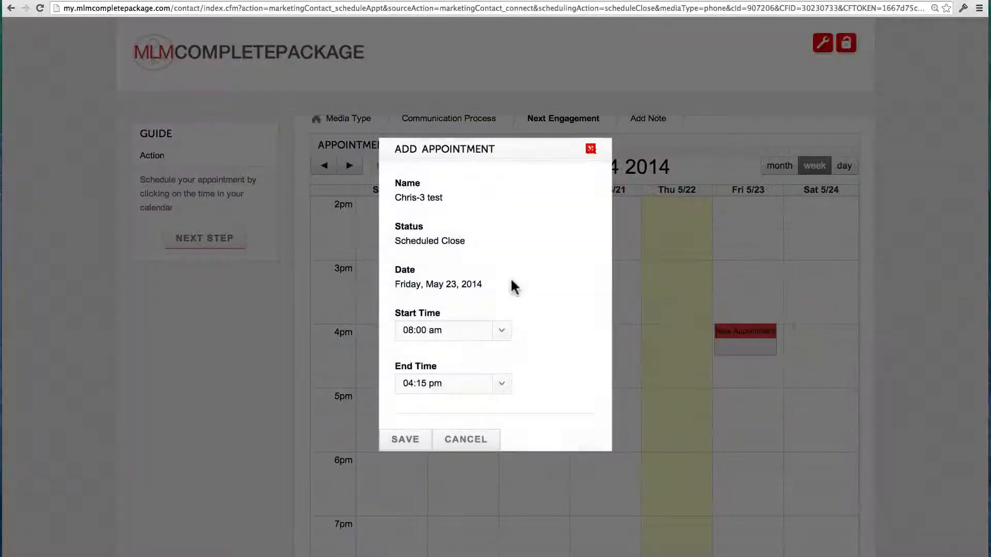
{"action": "left_click", "coordinate": [493, 330]}
{"action": "scroll", "coordinate": [433, 438], "scroll_direction": "down", "scroll_amount": 12}
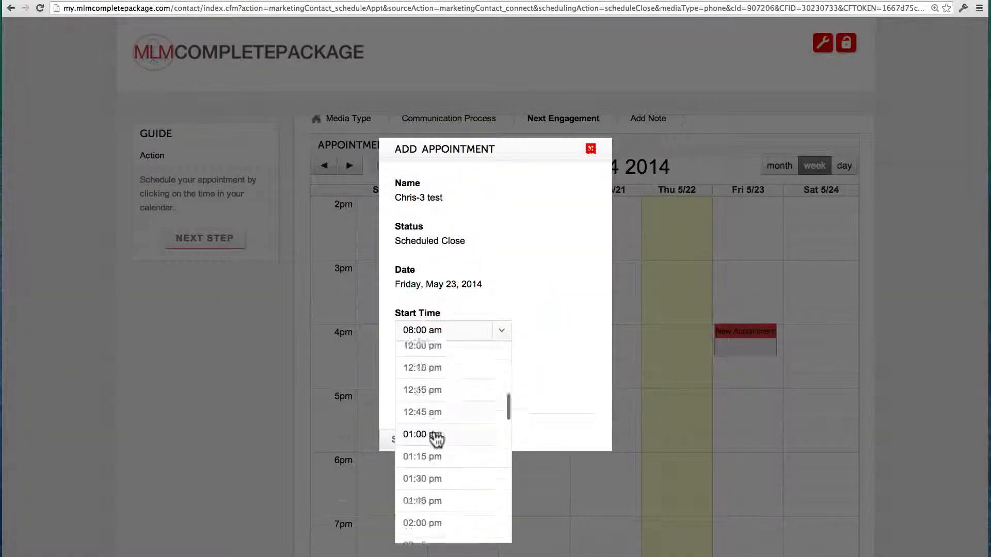
{"action": "scroll", "coordinate": [436, 440], "scroll_direction": "down", "scroll_amount": 3}
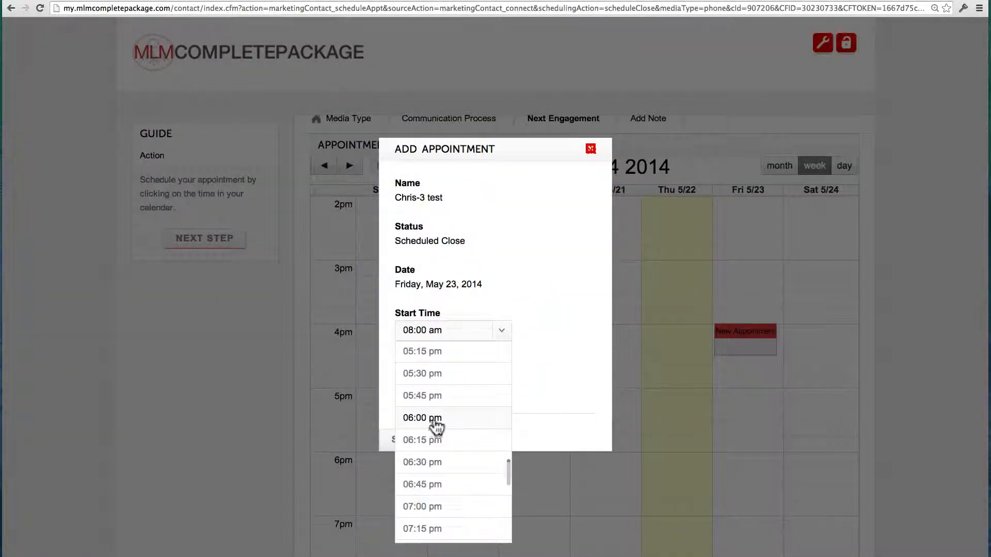
{"action": "left_click", "coordinate": [434, 419]}
{"action": "left_click", "coordinate": [408, 441]}
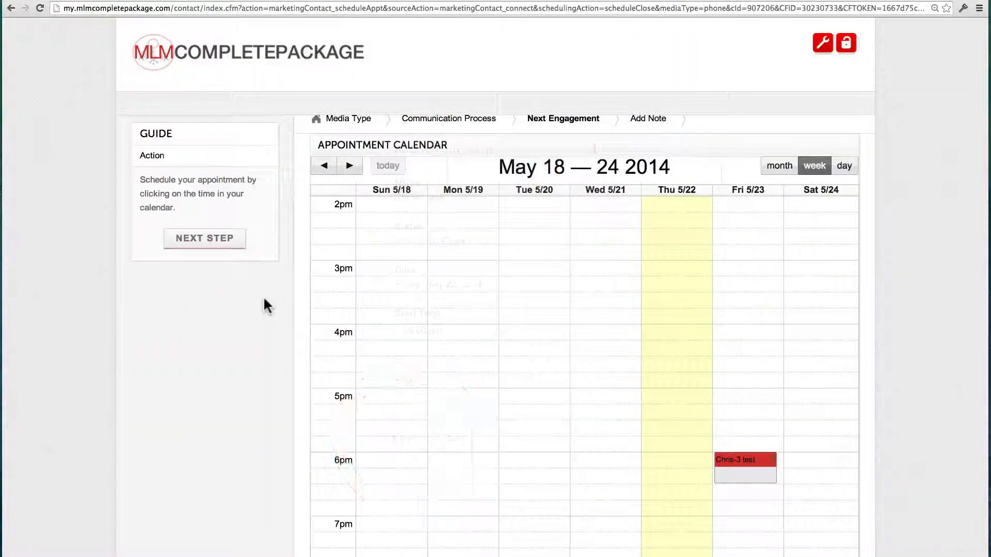
- Add the note "kdjfslkdfj jkjdkljskljkljj ksdljflskdjfld sjflks" to the close appointment and update the contact
{"action": "left_click", "coordinate": [228, 242]}
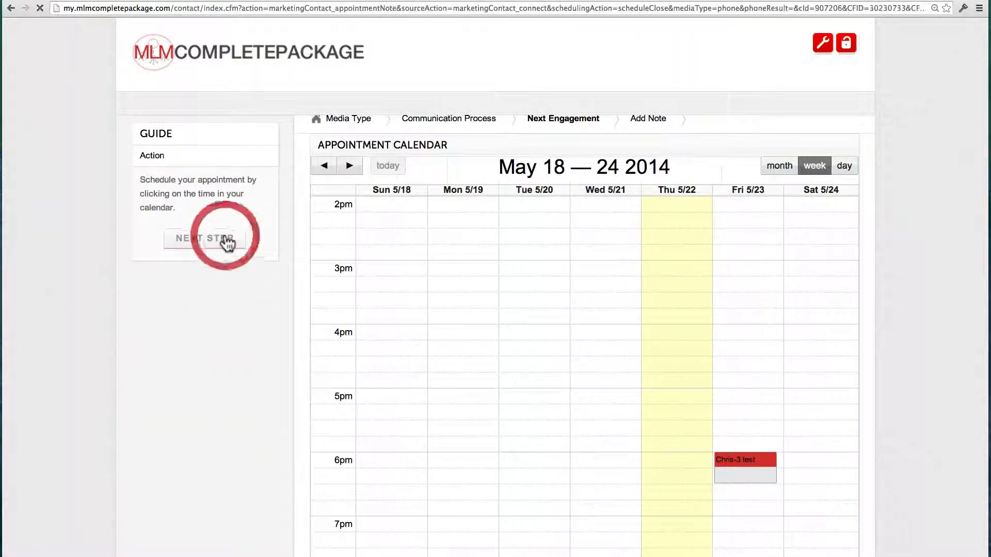
{"action": "left_click", "coordinate": [569, 263]}
{"action": "type", "text": "kdjfslkdfj jkj"}
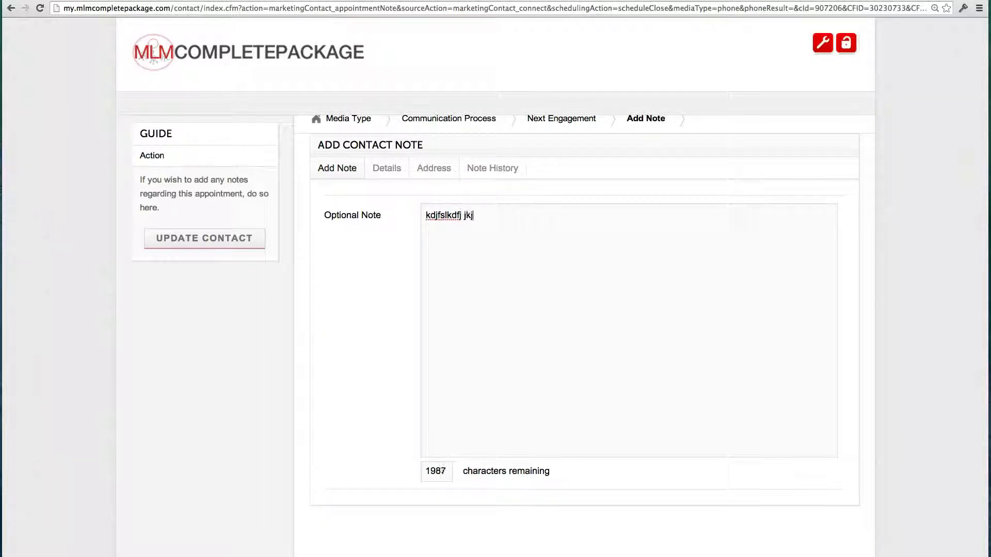
{"action": "type", "text": "dkljskljkljj ksdljflskdjfld sjflks"}
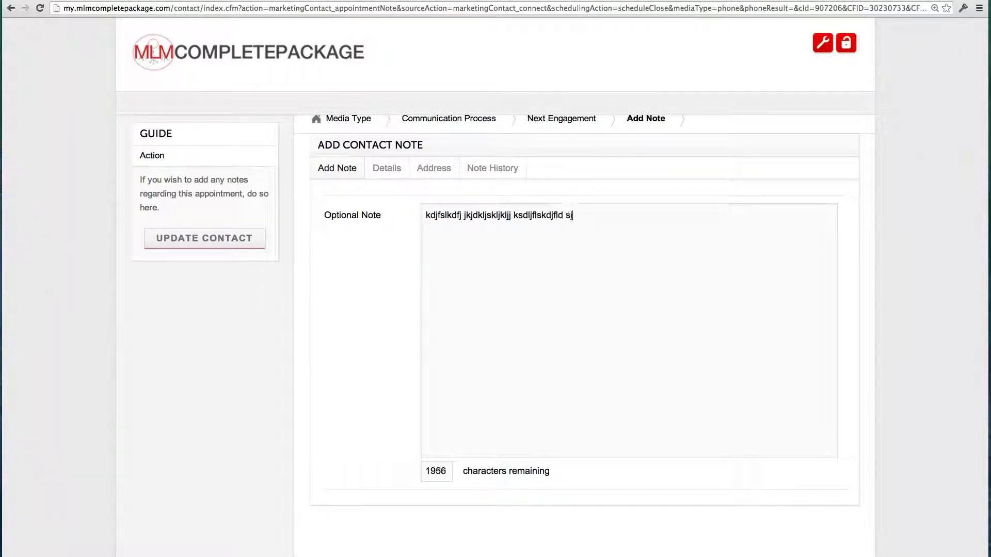
{"action": "left_click", "coordinate": [219, 240]}
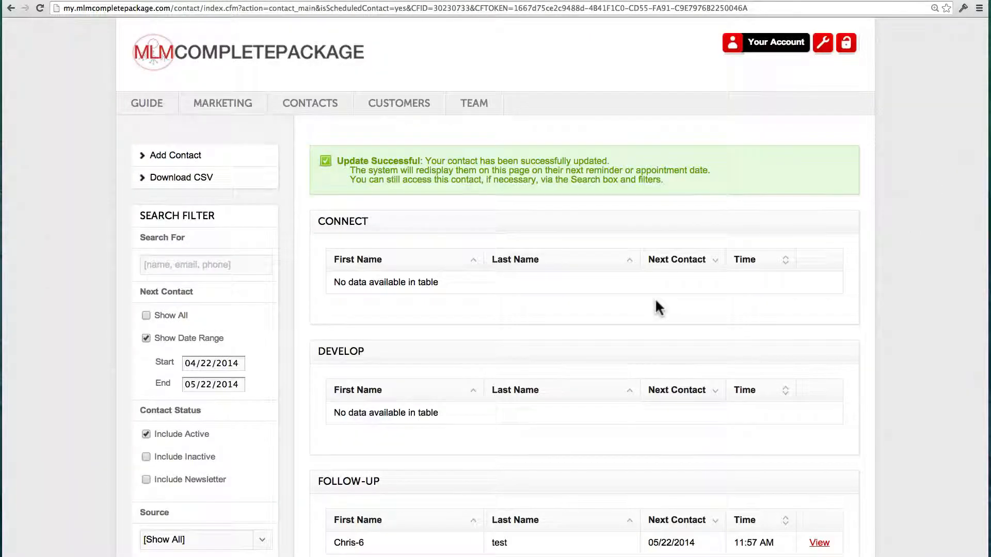
- Open the remaining contact in the Follow-up section and check its notes and details
{"action": "scroll", "coordinate": [655, 302], "scroll_direction": "down", "scroll_amount": 5}
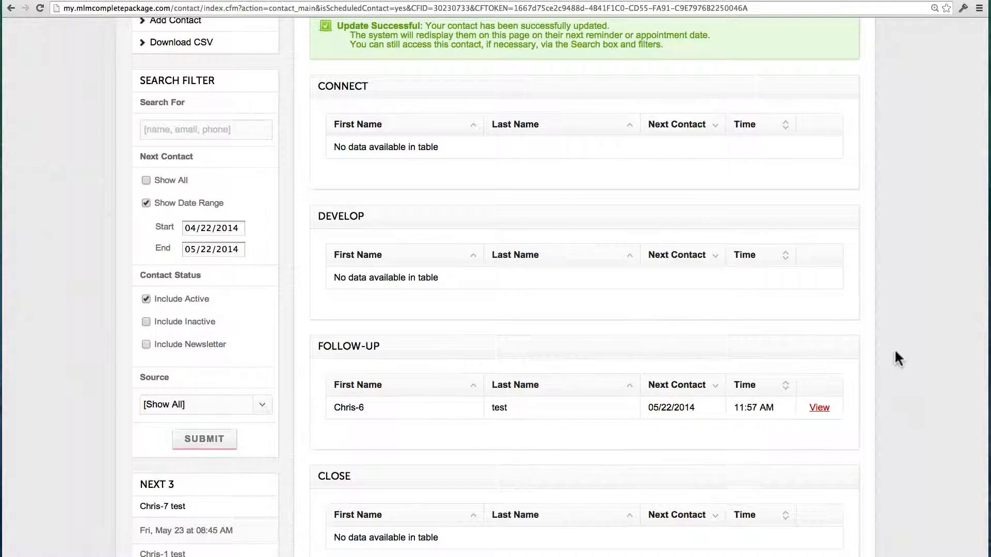
{"action": "scroll", "coordinate": [895, 356], "scroll_direction": "down", "scroll_amount": 2}
{"action": "left_click", "coordinate": [819, 360]}
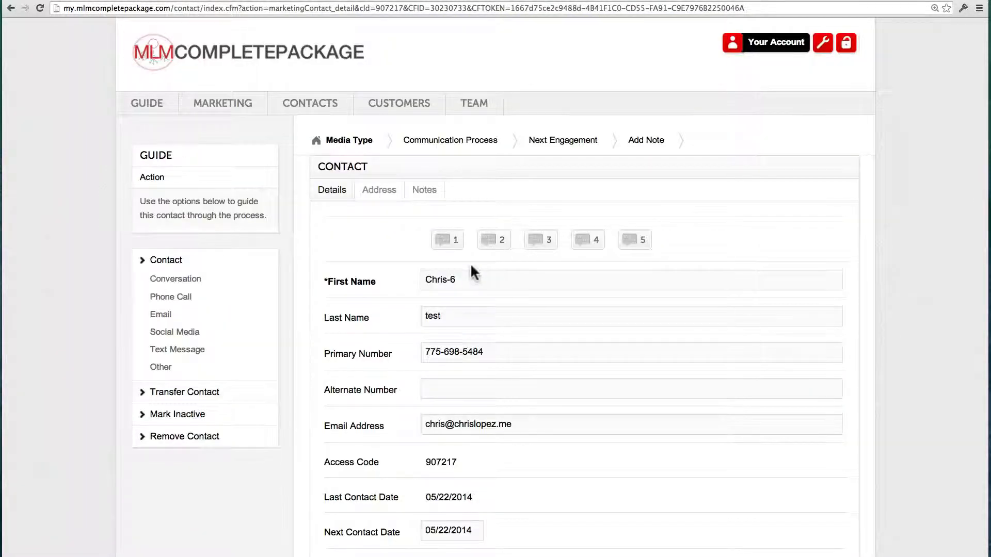
{"action": "left_click", "coordinate": [425, 190]}
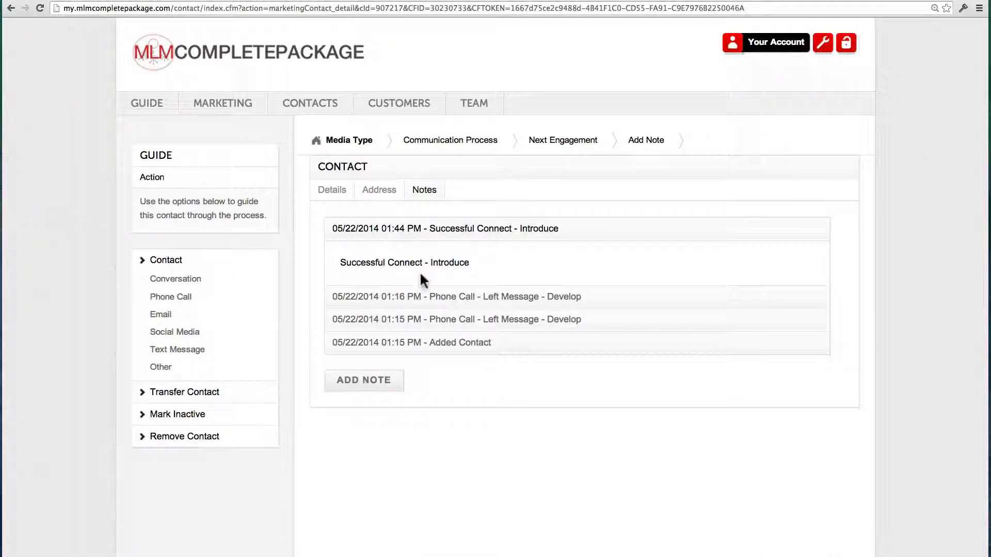
{"action": "left_click", "coordinate": [329, 194]}
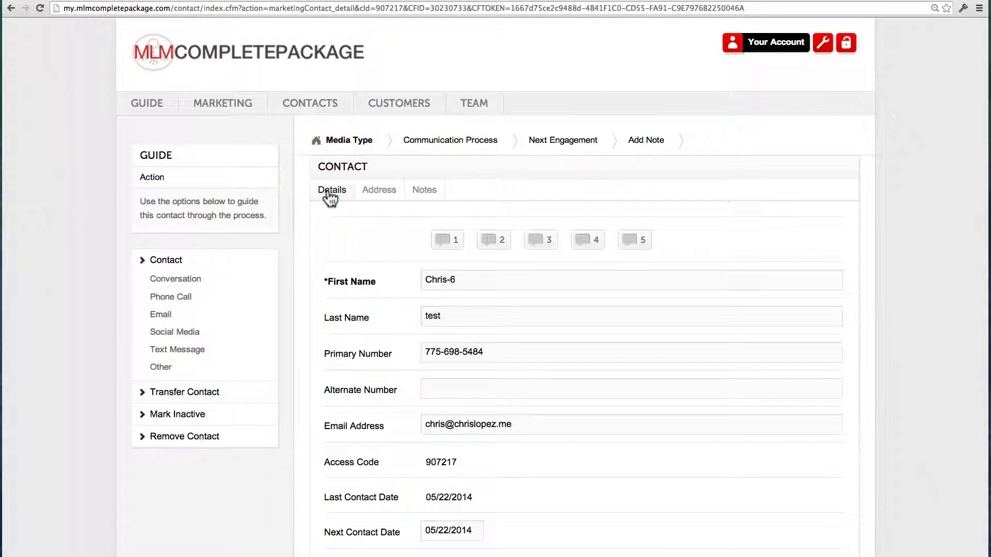
- Record a phone call with the result Left Message and send the prepared follow-up e-mail to the contact
{"action": "scroll", "coordinate": [253, 269], "scroll_direction": "down", "scroll_amount": 2}
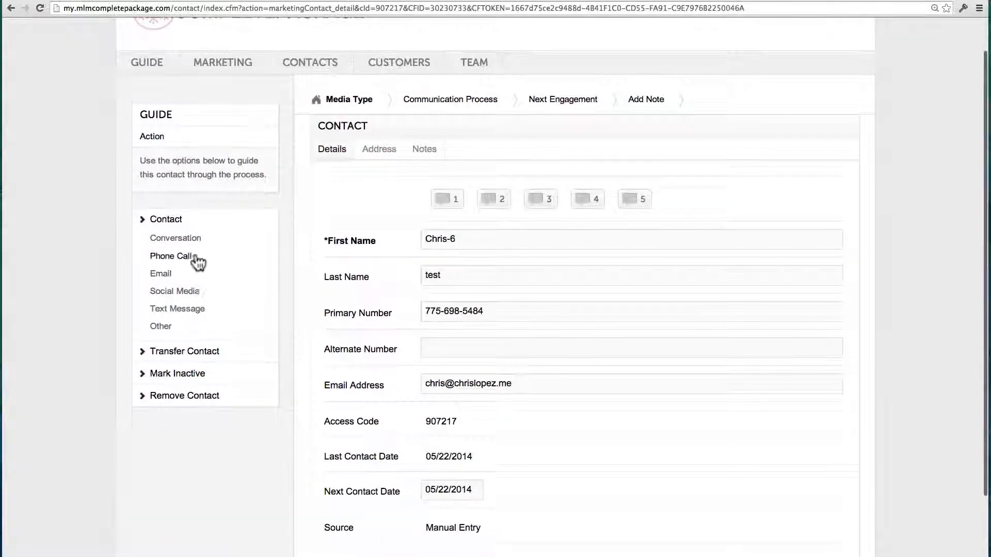
{"action": "left_click", "coordinate": [180, 258]}
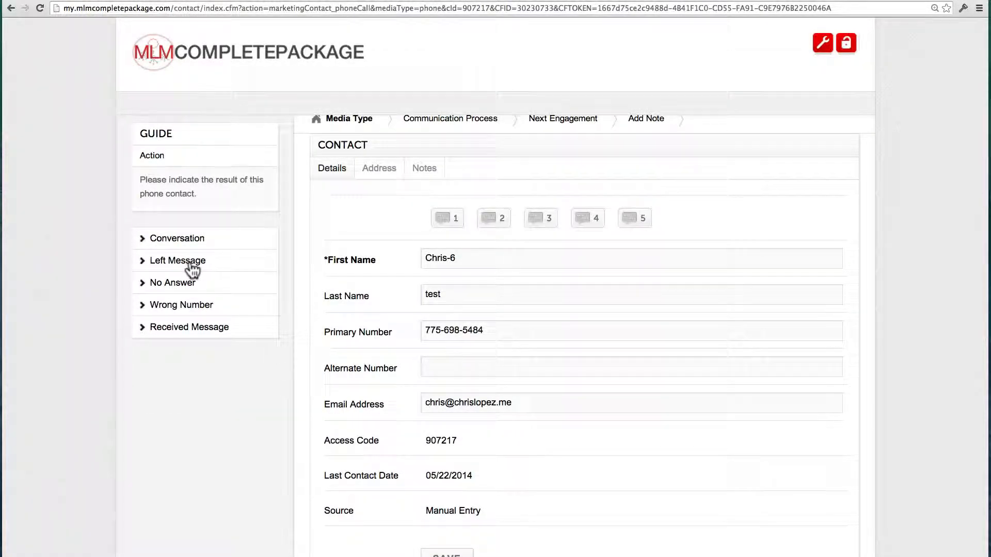
{"action": "left_click", "coordinate": [192, 267]}
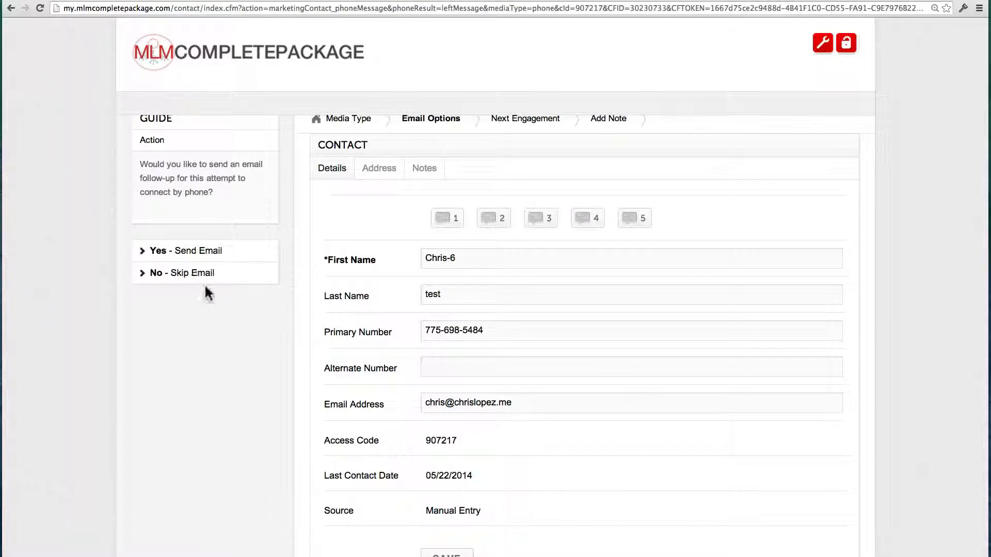
{"action": "left_click", "coordinate": [196, 253]}
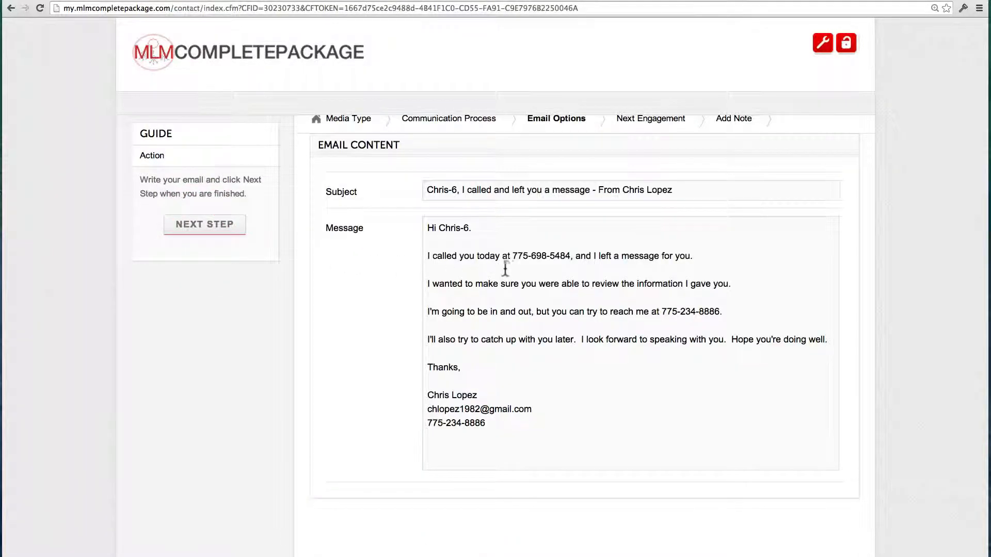
{"action": "left_click", "coordinate": [535, 249]}
{"action": "left_click", "coordinate": [217, 225]}
{"action": "left_click", "coordinate": [216, 226]}
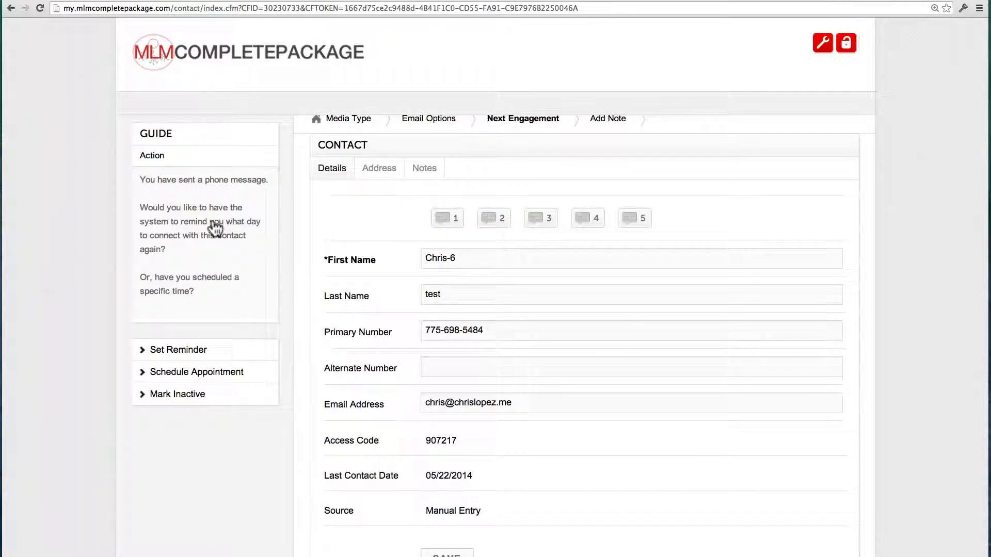
- Set a reminder to connect with the contact again on 05/24/2014
{"action": "scroll", "coordinate": [215, 264], "scroll_direction": "down", "scroll_amount": 1}
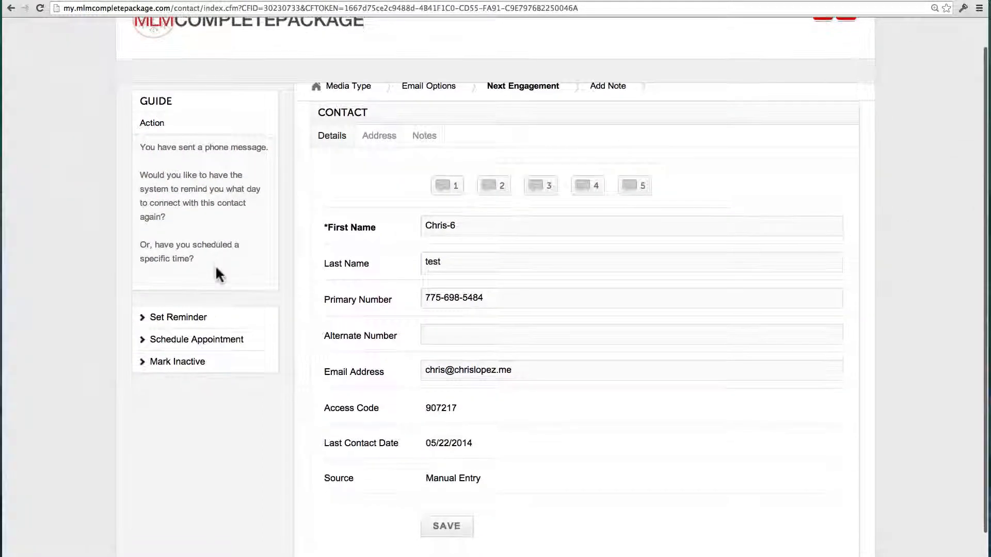
{"action": "left_click", "coordinate": [188, 327]}
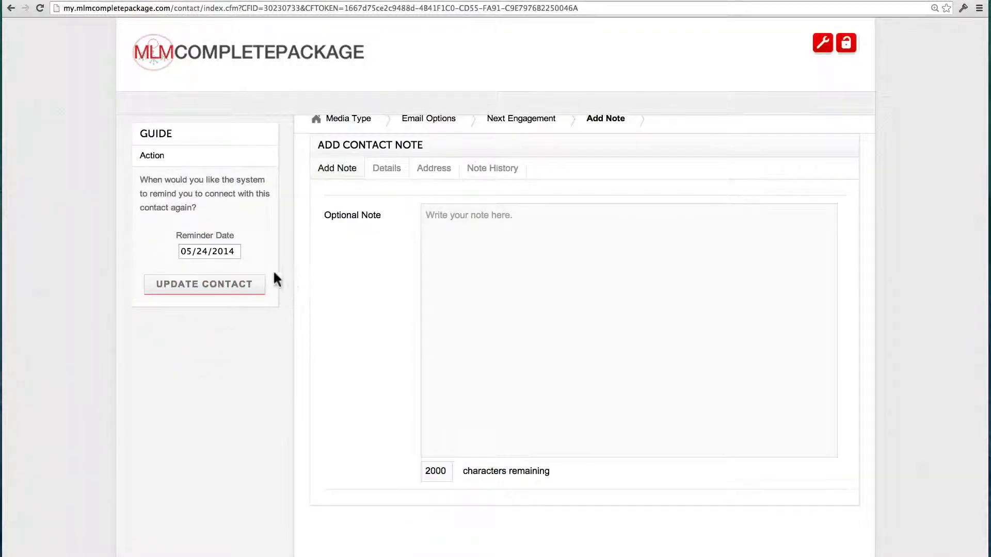
{"action": "left_click", "coordinate": [231, 254]}
{"action": "left_click", "coordinate": [333, 384]}
- Add the note "jsdfkl jsdfj sddjf ldjfdks" to the reminder and update the contact
{"action": "left_click", "coordinate": [461, 237]}
{"action": "type", "text": "jsdfkl jsdfj sddjf ldjfdks"}
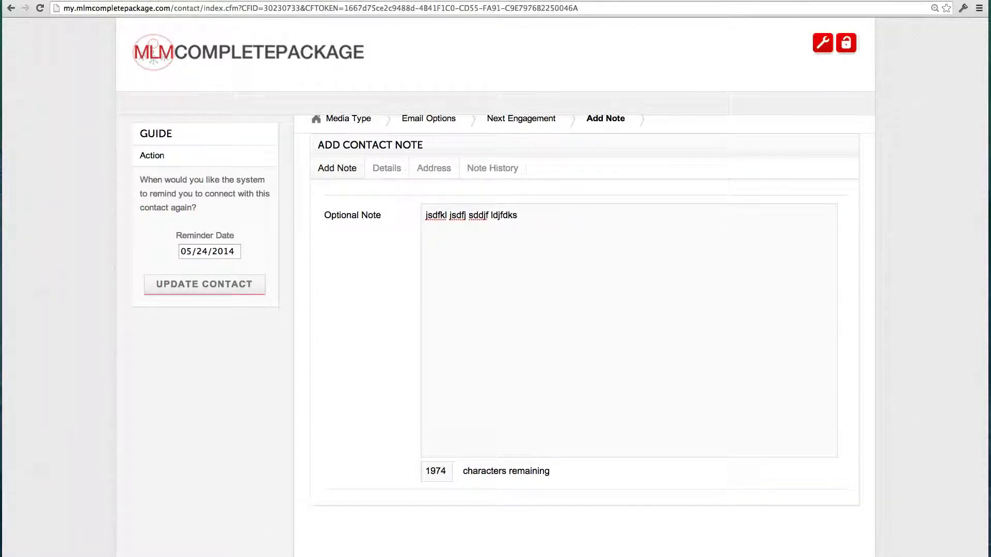
{"action": "left_click", "coordinate": [227, 288]}
- Check the contact sections, switch to the customers, and open the customer under Retain to review the notes and details
{"action": "scroll", "coordinate": [727, 257], "scroll_direction": "down", "scroll_amount": 6}
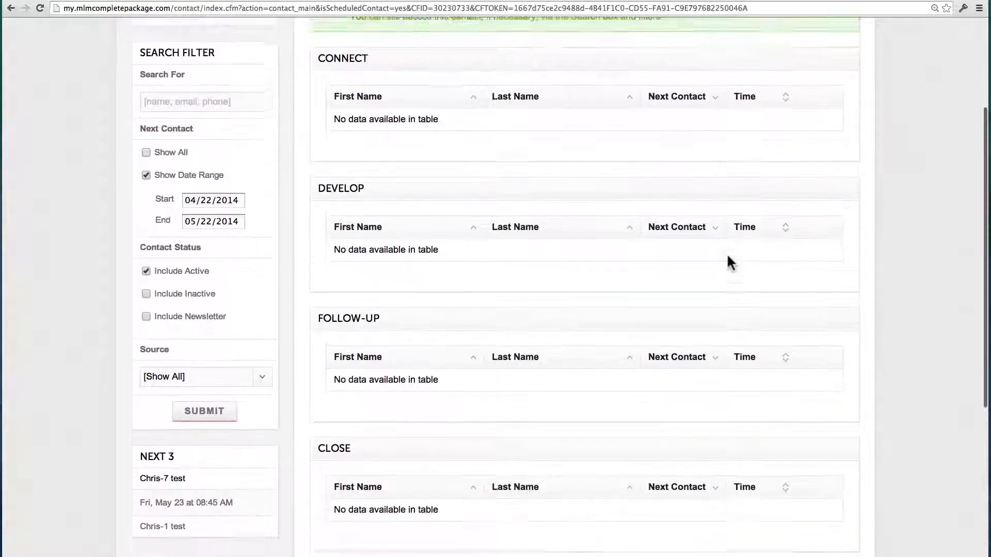
{"action": "scroll", "coordinate": [727, 256], "scroll_direction": "up", "scroll_amount": 4}
{"action": "scroll", "coordinate": [727, 261], "scroll_direction": "down", "scroll_amount": 3}
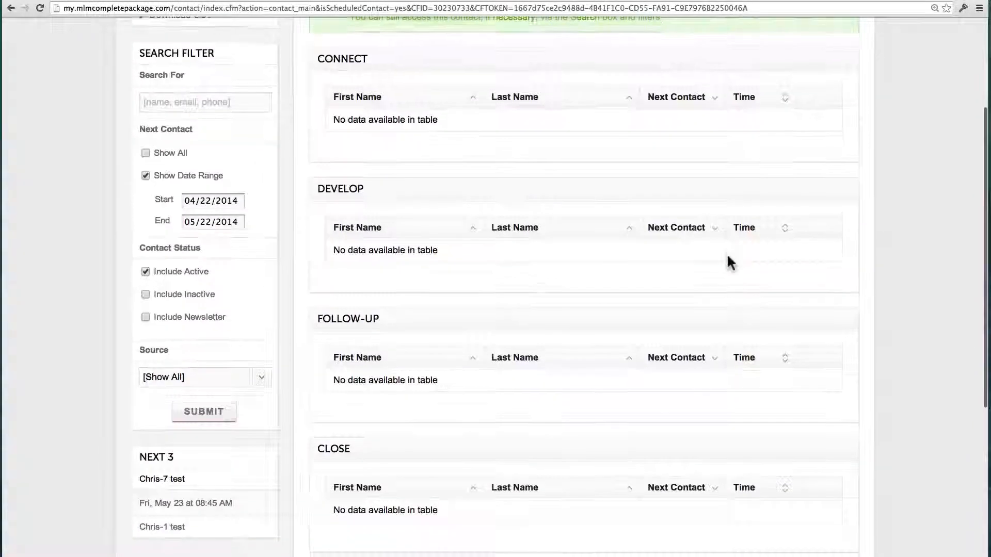
{"action": "scroll", "coordinate": [728, 261], "scroll_direction": "up", "scroll_amount": 3}
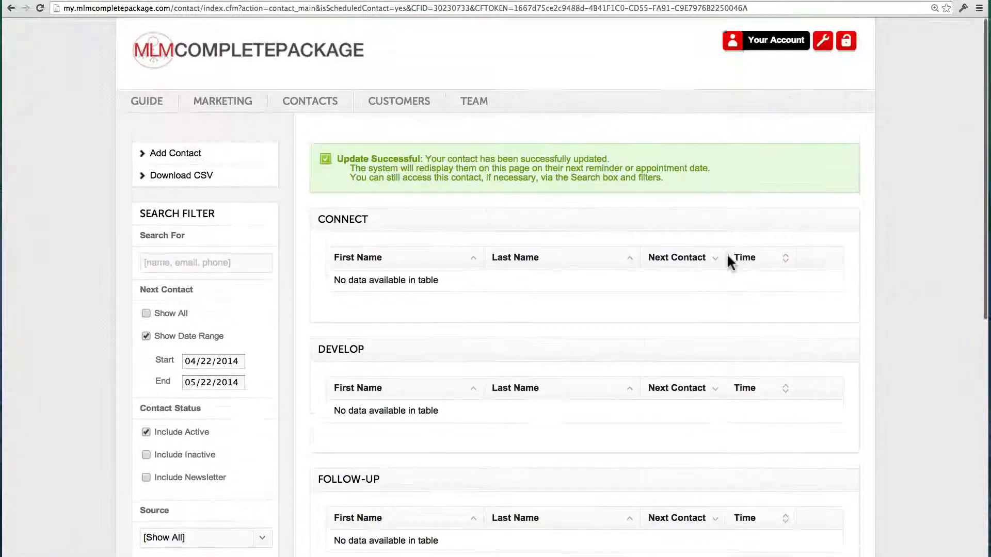
{"action": "left_click", "coordinate": [426, 112]}
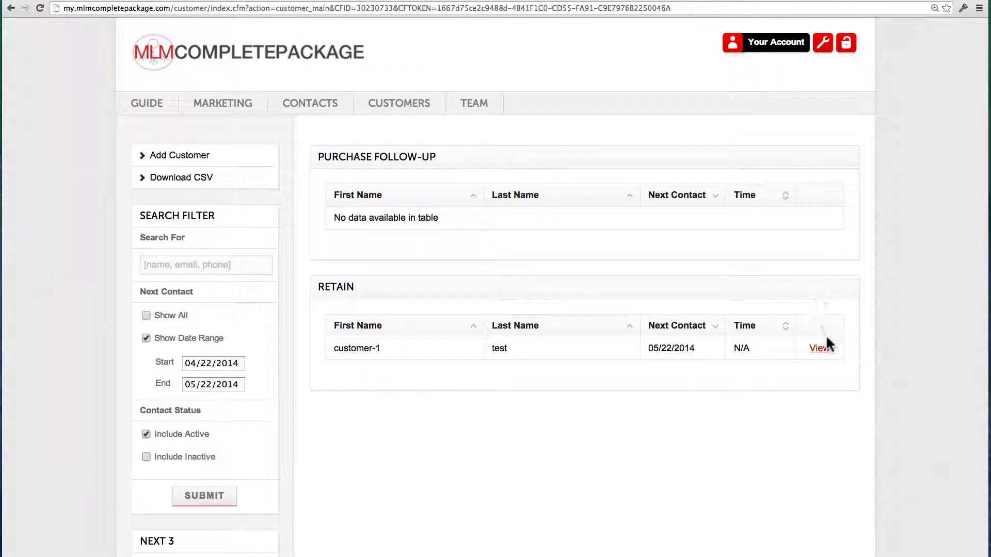
{"action": "left_click", "coordinate": [820, 348]}
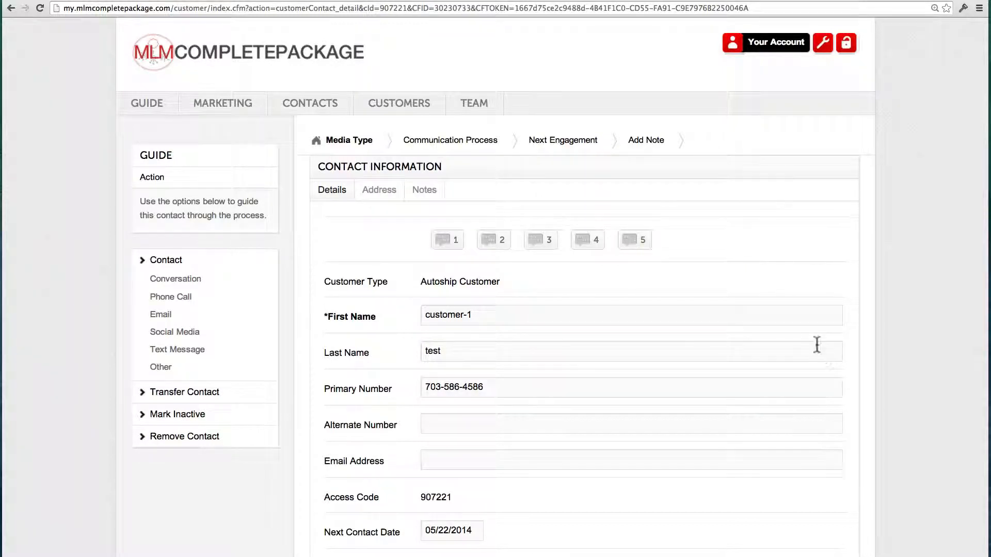
{"action": "left_click", "coordinate": [424, 191]}
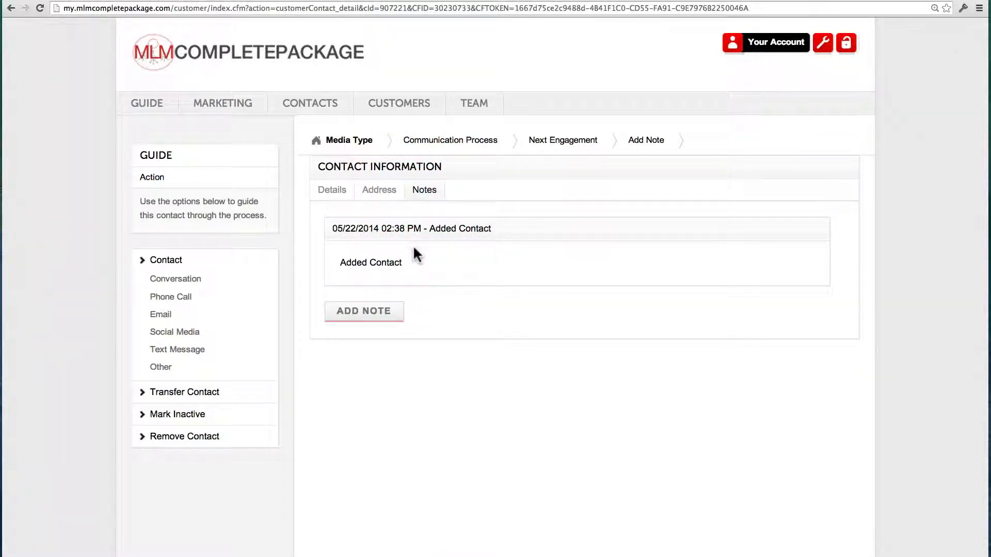
{"action": "left_click", "coordinate": [340, 193]}
{"action": "scroll", "coordinate": [401, 290], "scroll_direction": "down", "scroll_amount": 1}
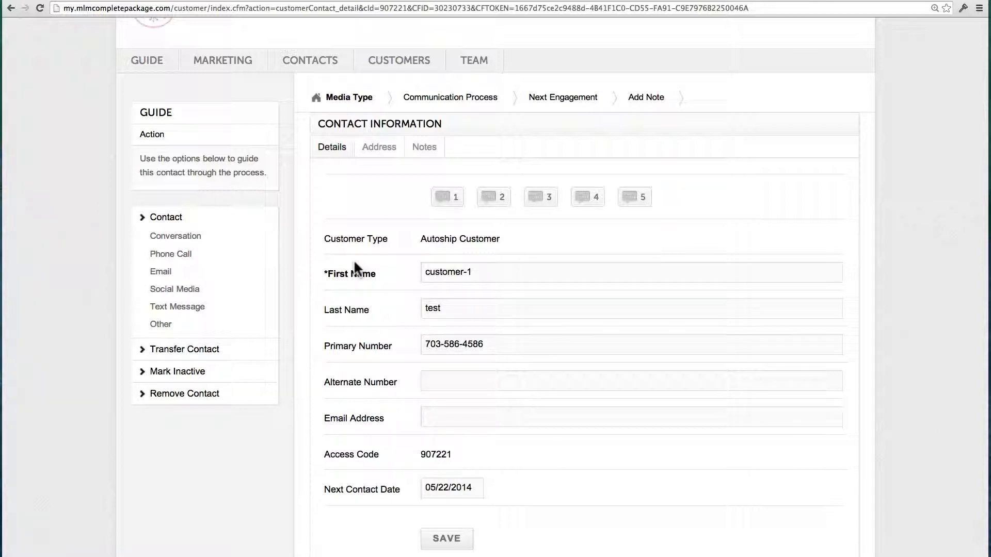
- Record an email contact with the result Sent Message and set the customer's reminder date to 06/22/2014
{"action": "left_click", "coordinate": [163, 277]}
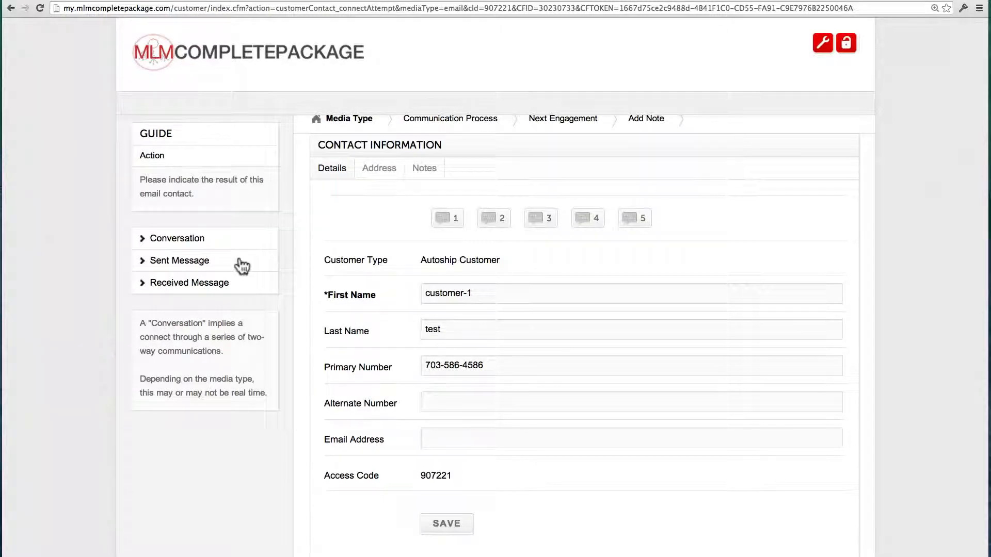
{"action": "left_click", "coordinate": [191, 262]}
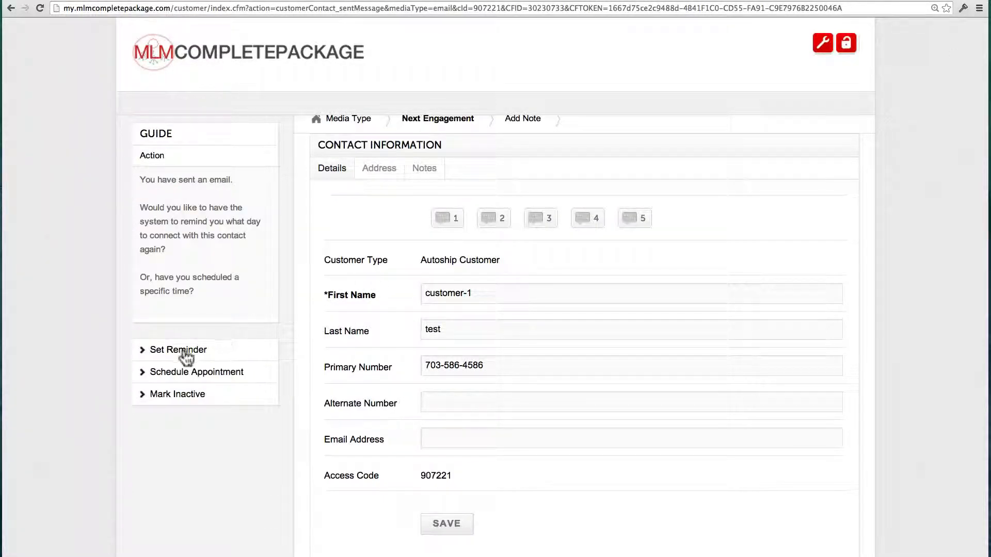
{"action": "left_click", "coordinate": [184, 352]}
{"action": "left_click", "coordinate": [222, 254]}
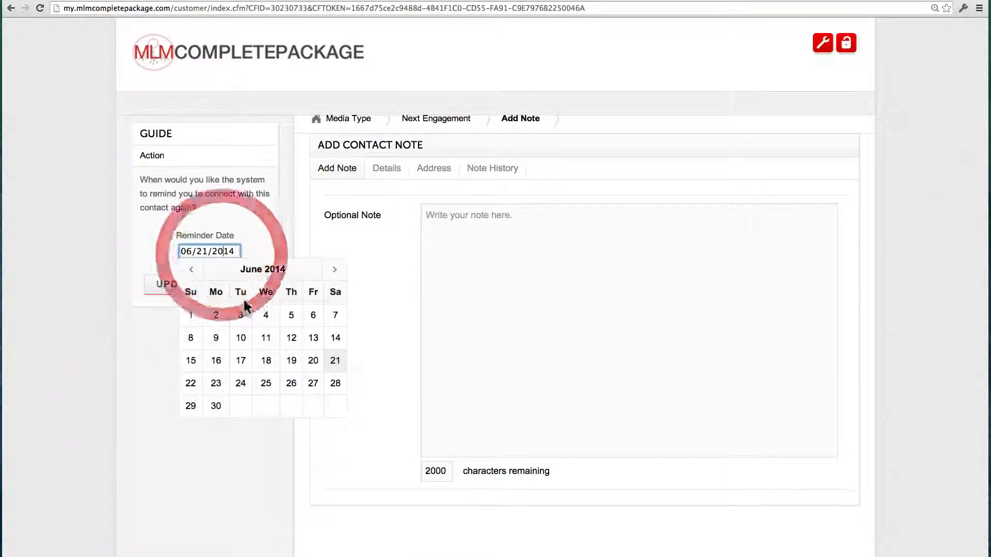
{"action": "left_click", "coordinate": [190, 269]}
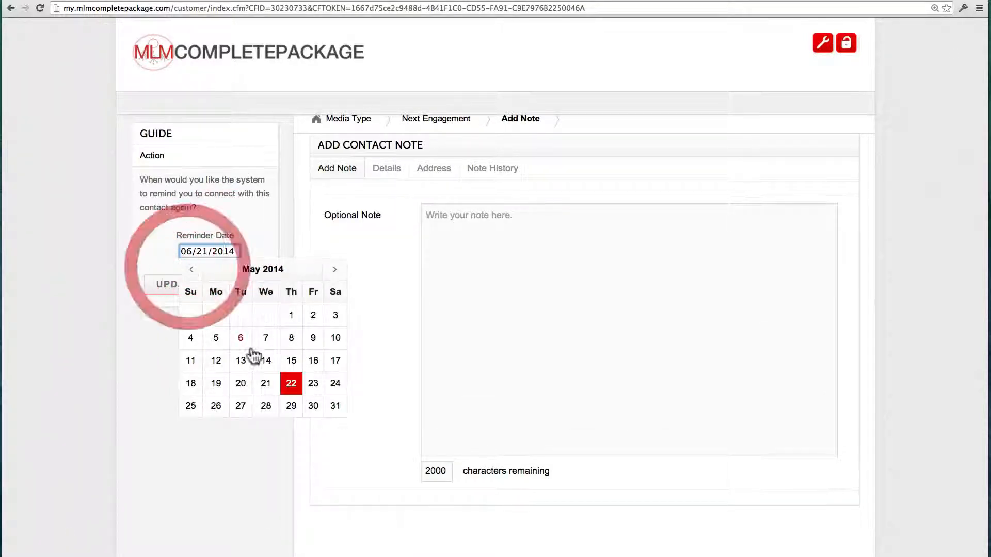
{"action": "left_click", "coordinate": [334, 269]}
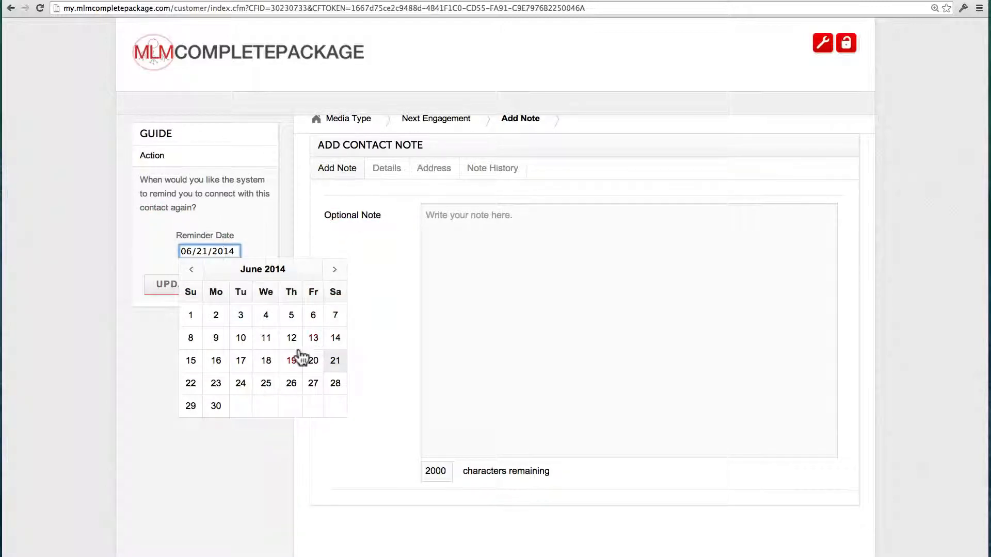
{"action": "left_click", "coordinate": [189, 388]}
- Add the note "kdjfkls djhfkljs kldjfkljlksjd flksdj flkdsj" to the reminder and update the customer
{"action": "left_click", "coordinate": [505, 262]}
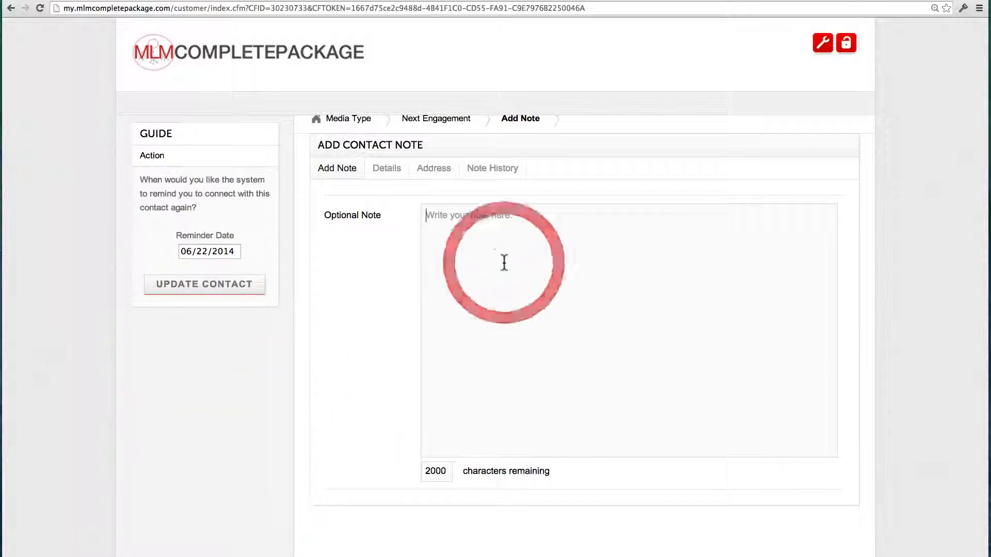
{"action": "type", "text": "kdj"}
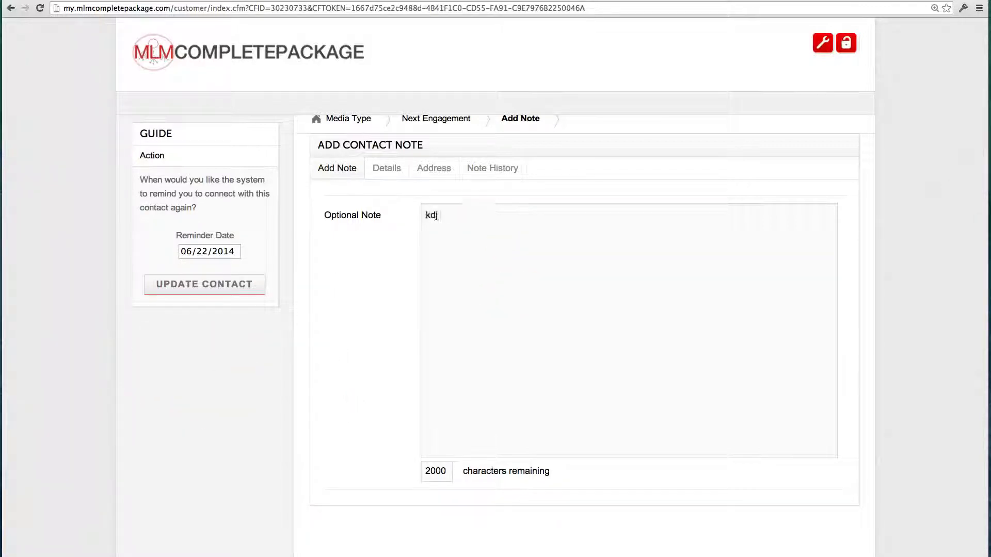
{"action": "type", "text": "fkls djhfkljs kldjfkljlksjd flksdj flkdsj"}
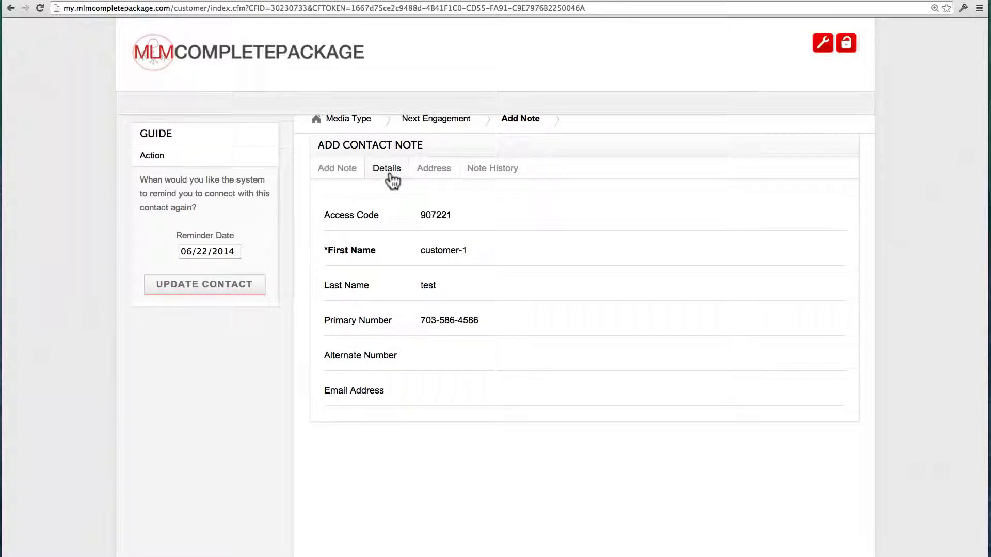
{"action": "left_click", "coordinate": [342, 173]}
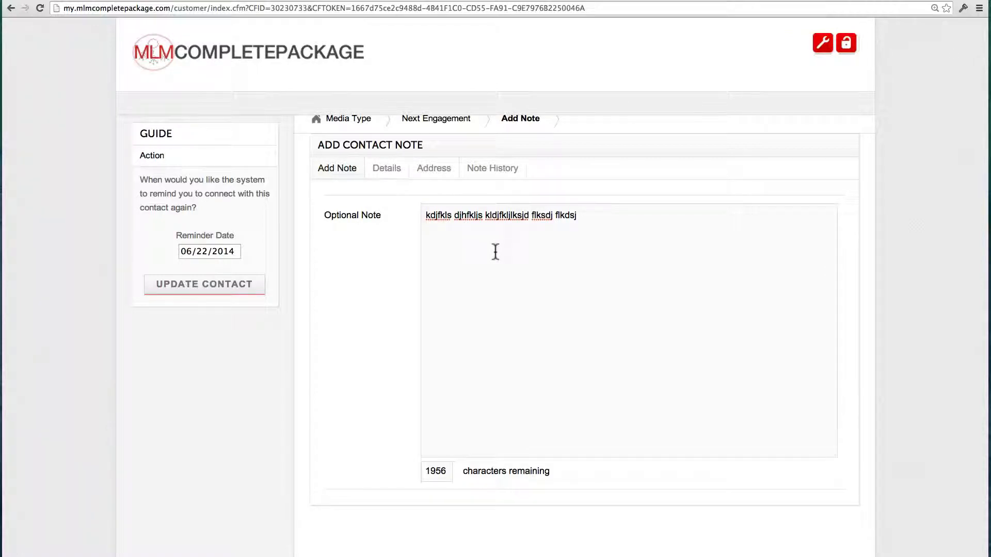
{"action": "left_click", "coordinate": [222, 289]}
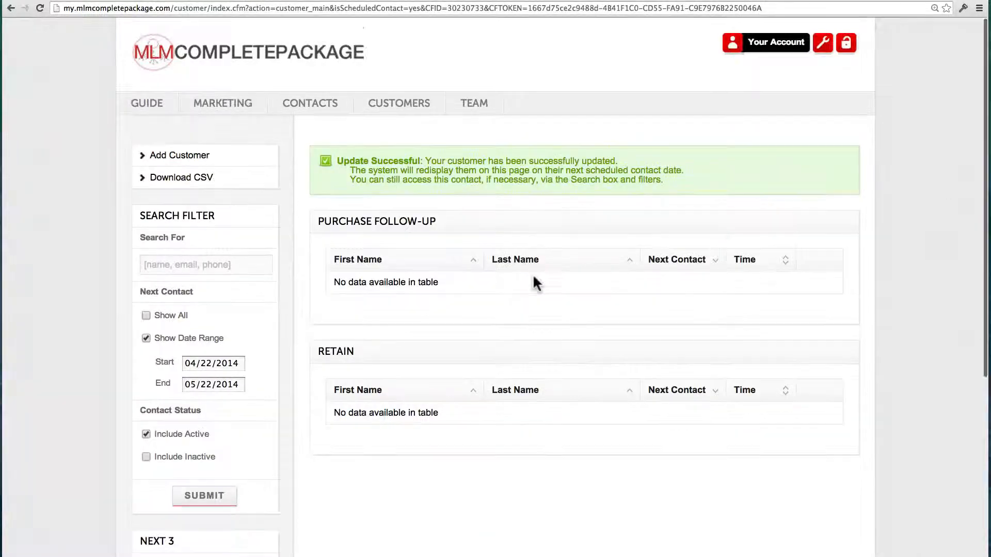
- Review the Customers, Team and Contacts lists for anyone still due to be contacted today
{"action": "scroll", "coordinate": [535, 283], "scroll_direction": "down", "scroll_amount": 1}
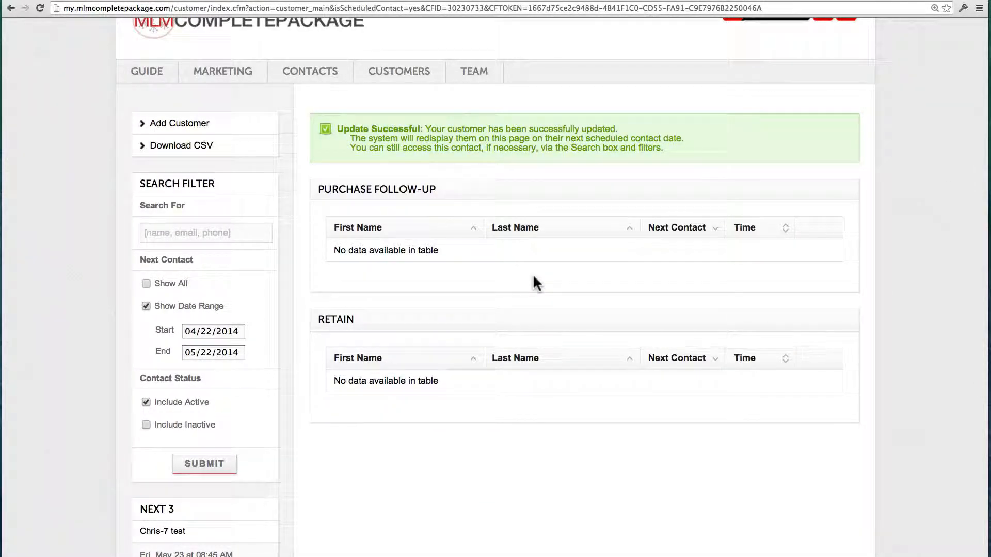
{"action": "left_click", "coordinate": [492, 70]}
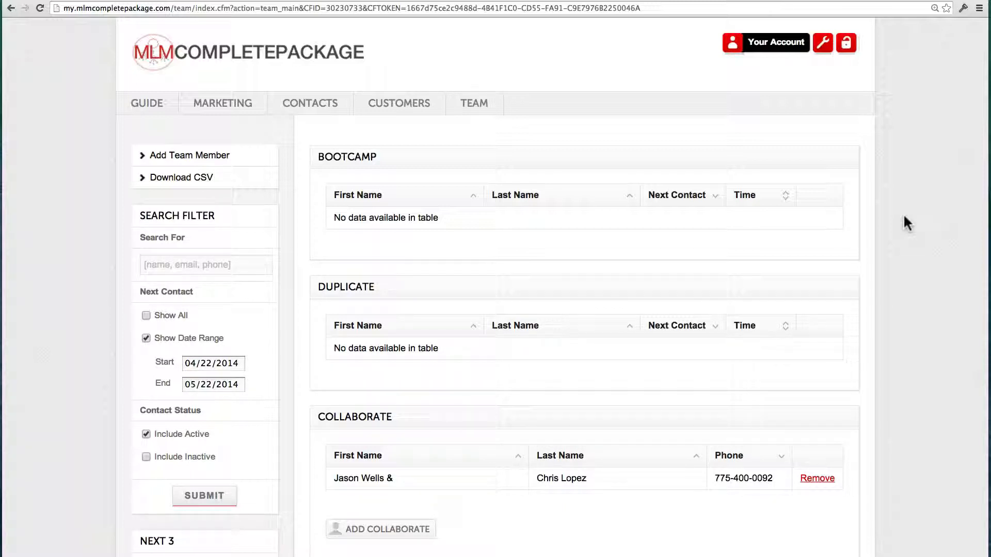
{"action": "left_click", "coordinate": [414, 107]}
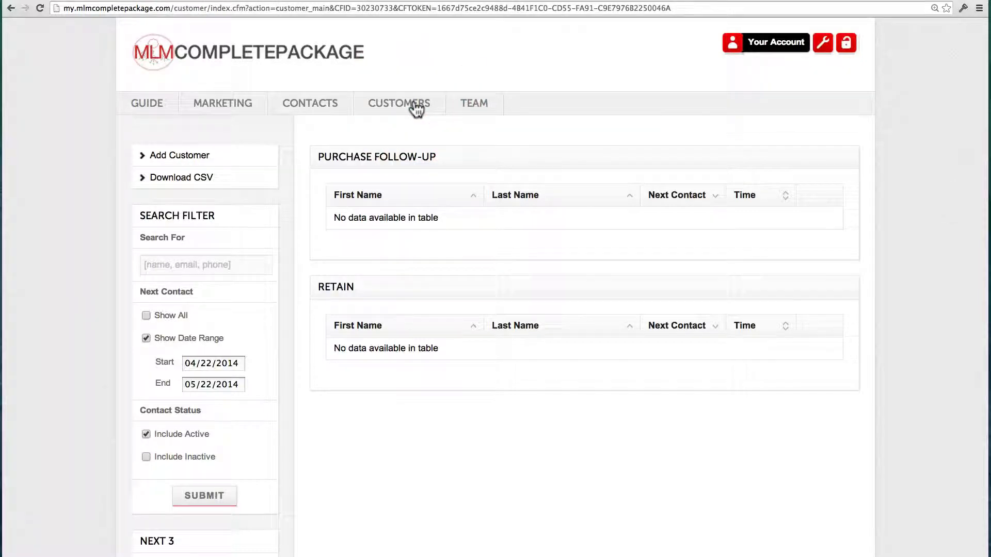
{"action": "left_click", "coordinate": [339, 103]}
{"action": "scroll", "coordinate": [263, 192], "scroll_direction": "down", "scroll_amount": 3}
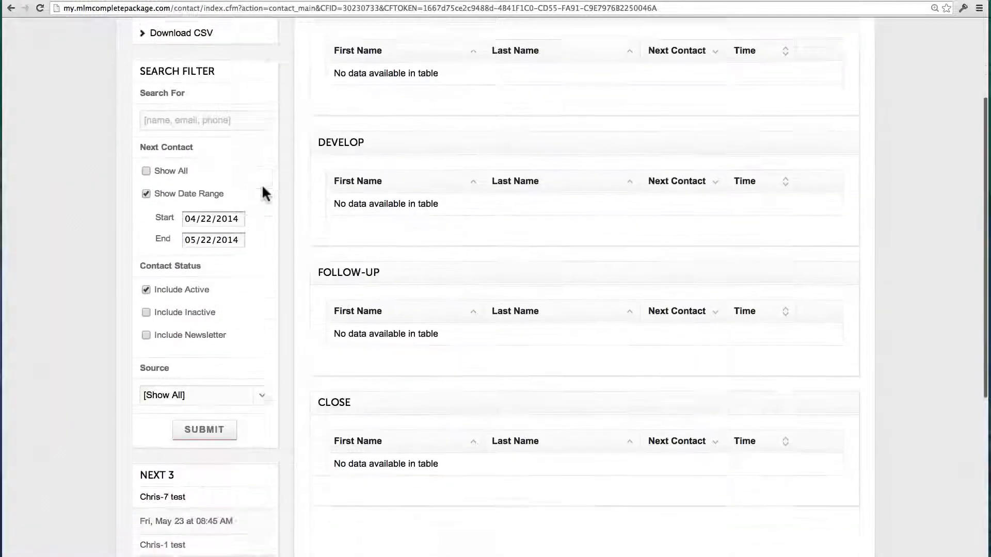
{"action": "scroll", "coordinate": [263, 191], "scroll_direction": "up", "scroll_amount": 5}
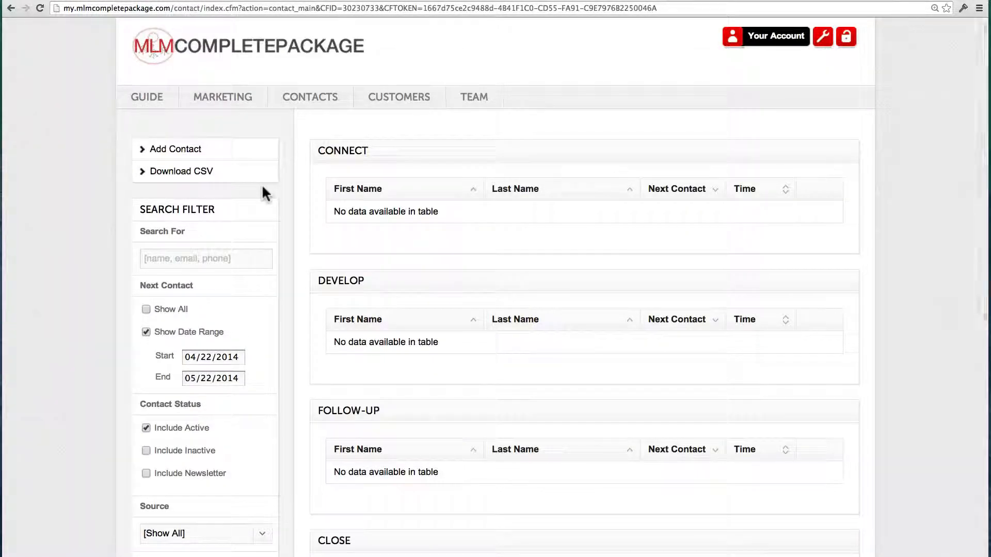